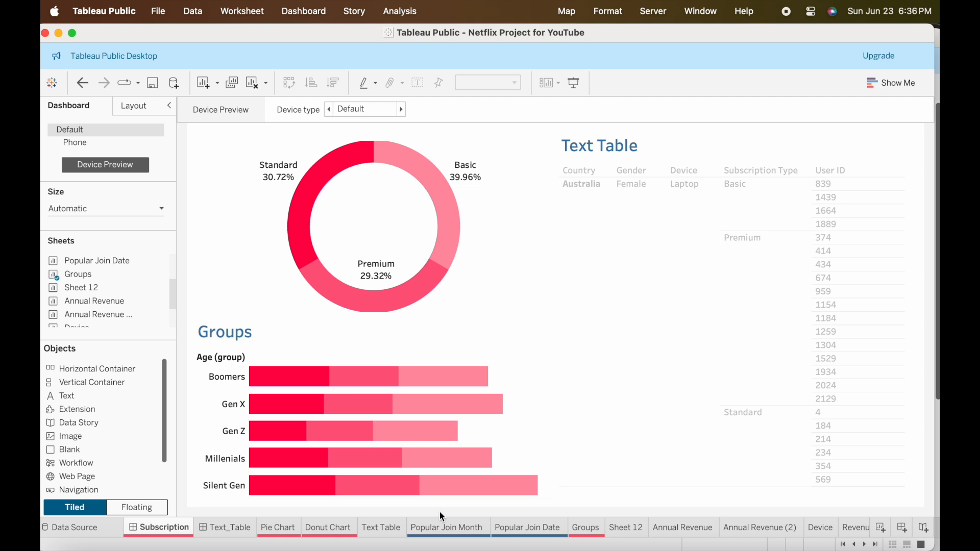
- Review the existing Pie Chart, Donut Chart, Popular Join Date, Popular Join Month and Groups worksheets
left_click(247, 533)
left_click(271, 530)
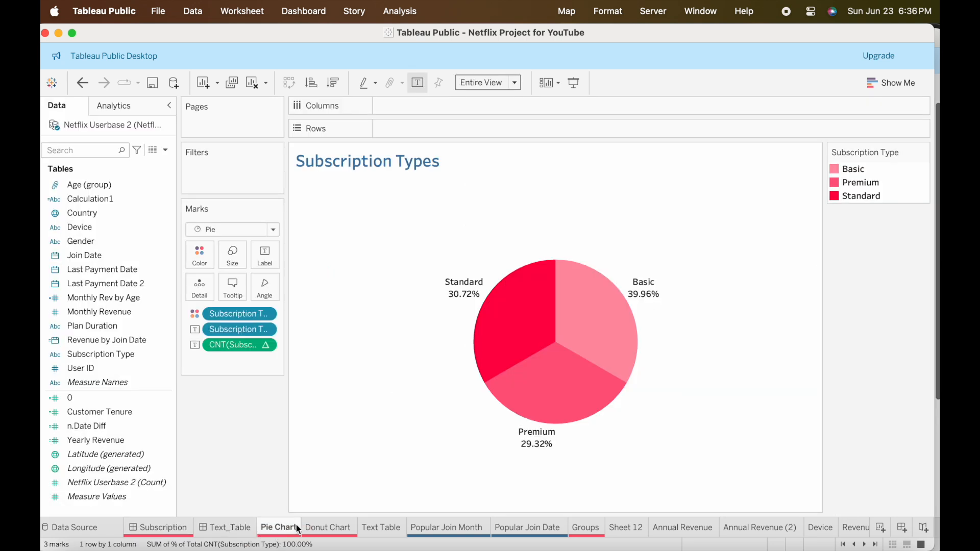
left_click(329, 531)
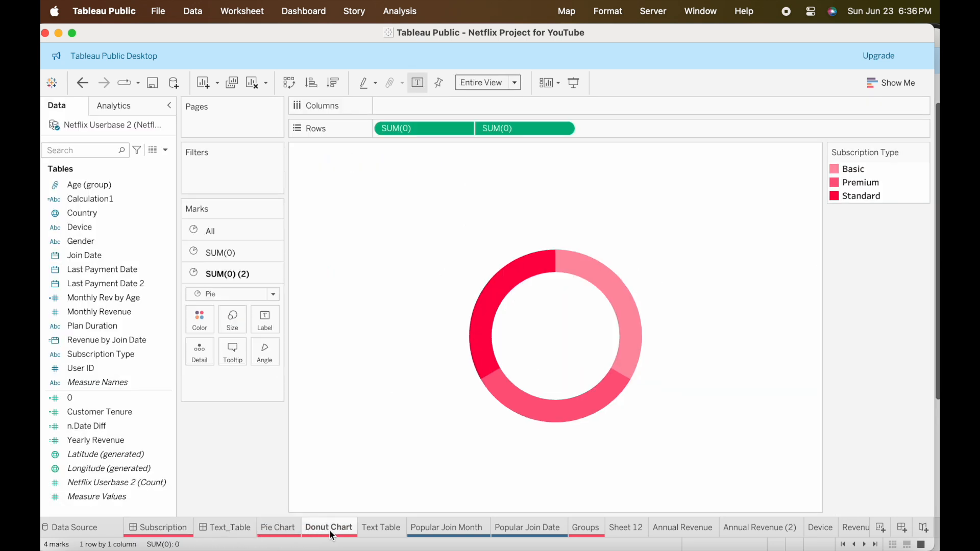
left_click(516, 532)
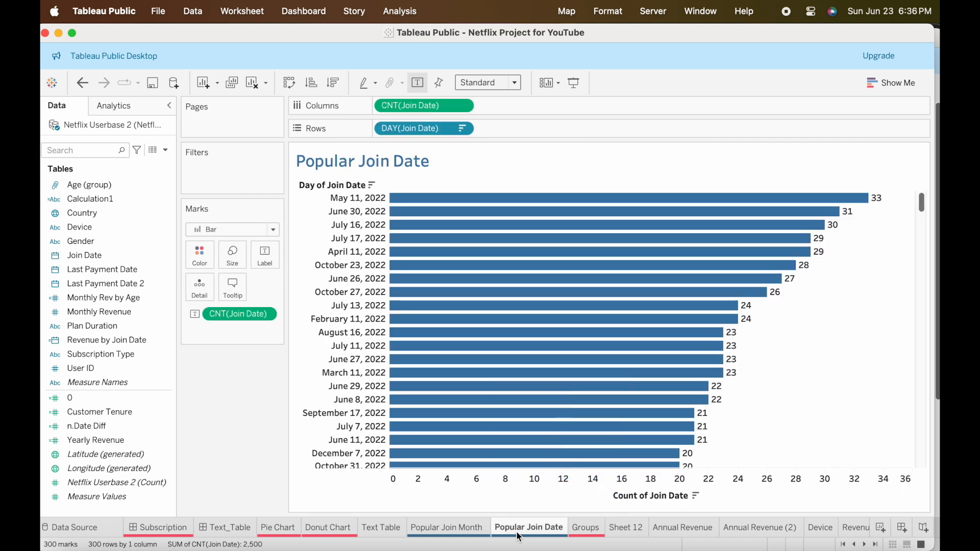
left_click(481, 532)
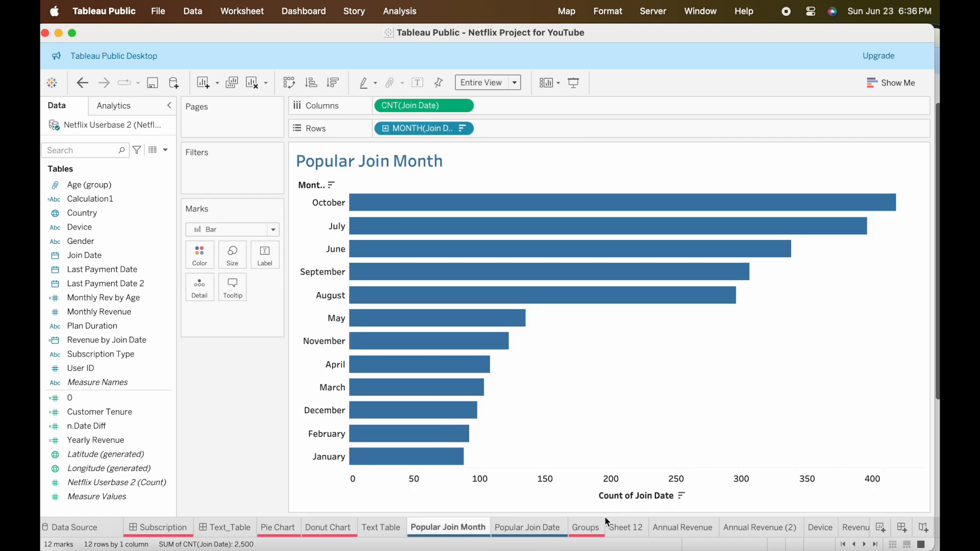
left_click(587, 528)
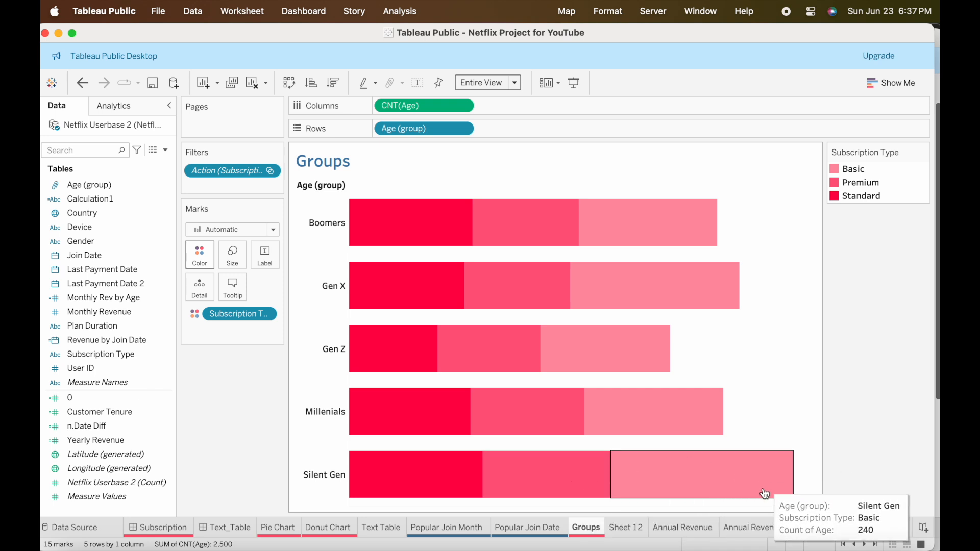
left_click(699, 534)
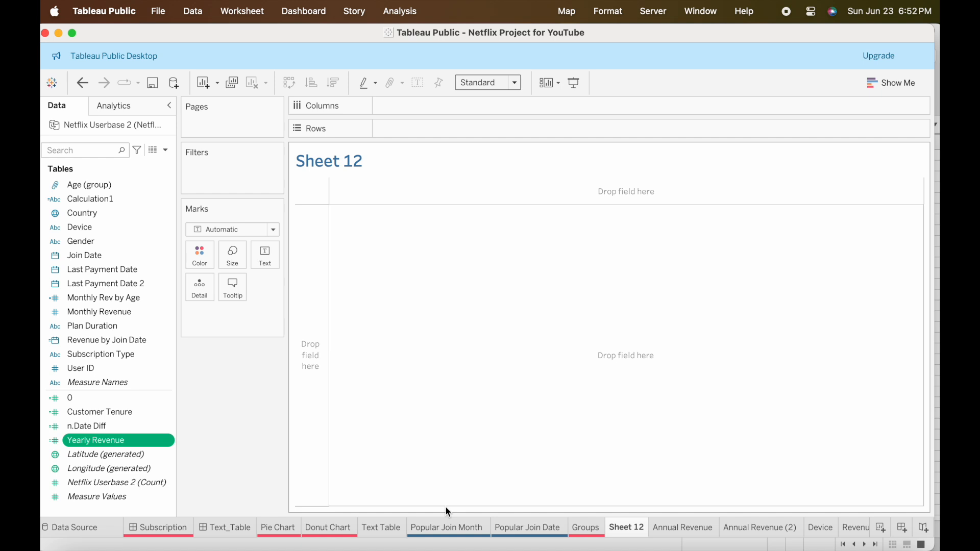
left_click(272, 531)
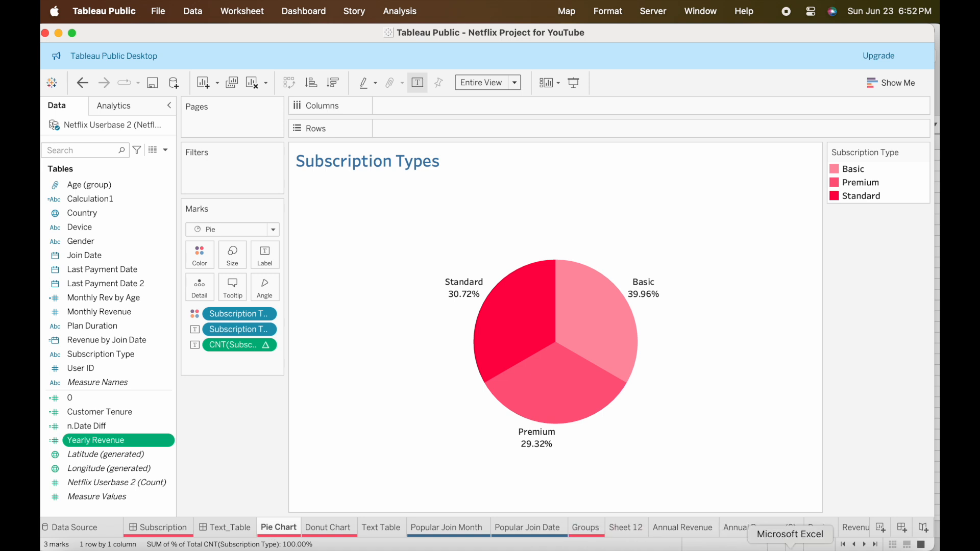
- Switch to the Netflix Userbase 2 workbook in Excel and examine the Monthly Revenue values against the subscription types
left_click(790, 547)
scroll(523, 365, "right", 1)
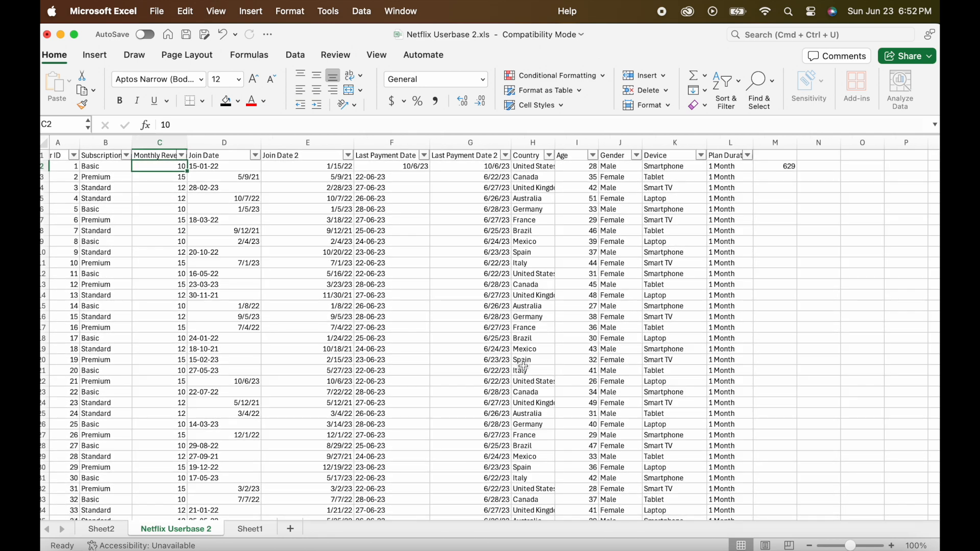
left_click(155, 177)
left_click(152, 203)
left_click(94, 173)
left_click(168, 167)
left_click(169, 209)
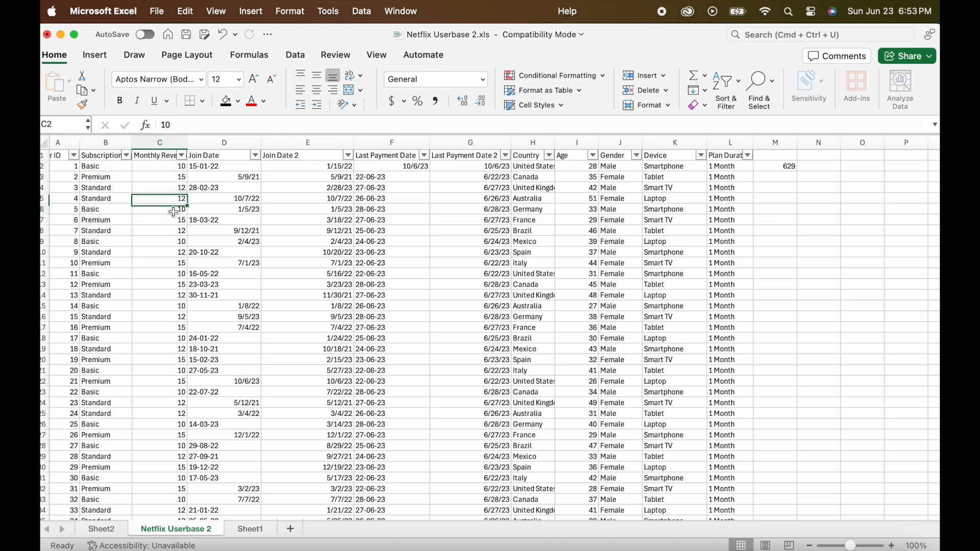
left_click(175, 165)
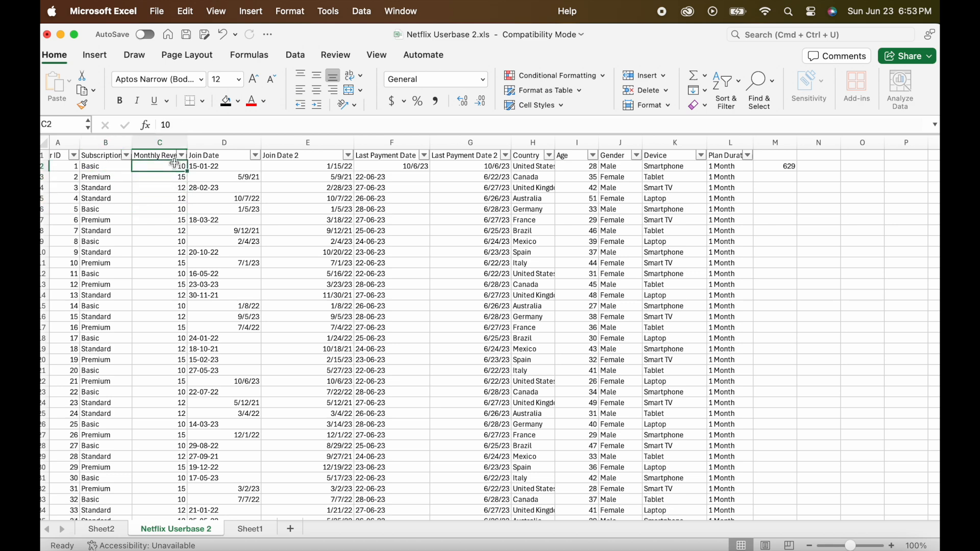
left_click(178, 240)
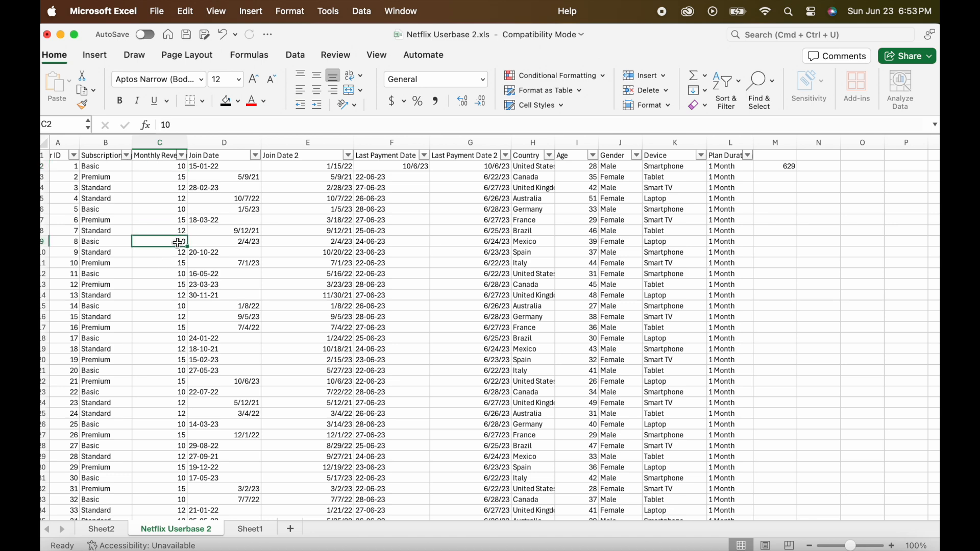
left_click(165, 317)
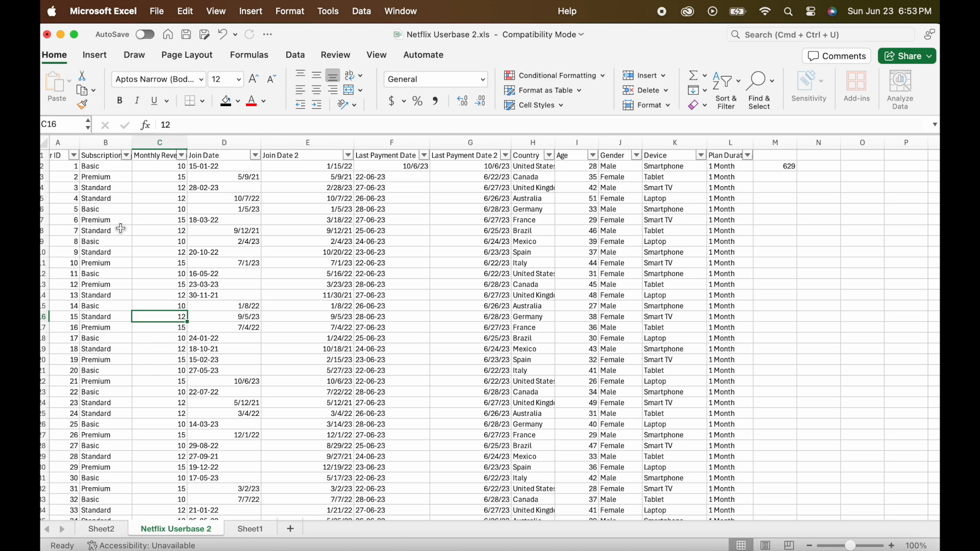
- Filter the Subscription Type column to show only Basic records
left_click(121, 159)
left_click(125, 155)
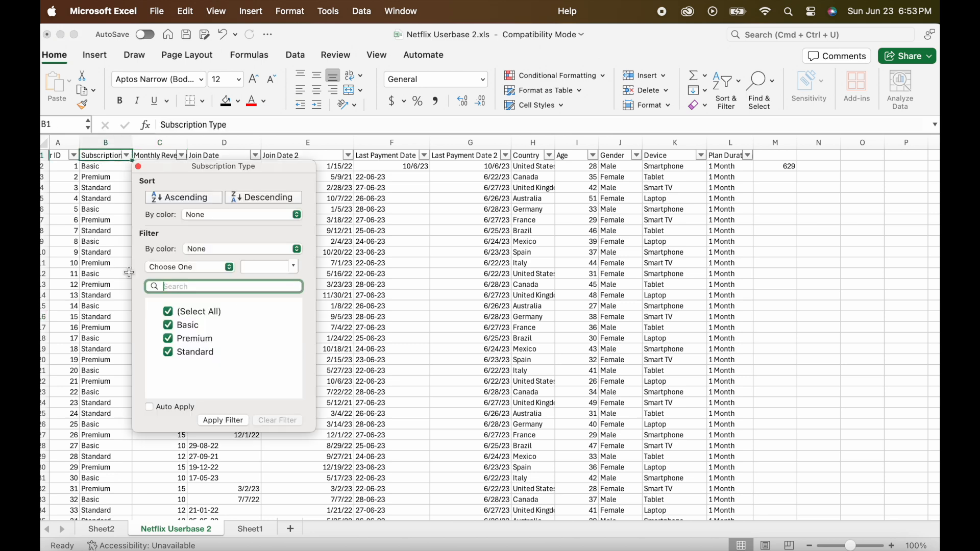
left_click(170, 312)
left_click(170, 326)
left_click(233, 420)
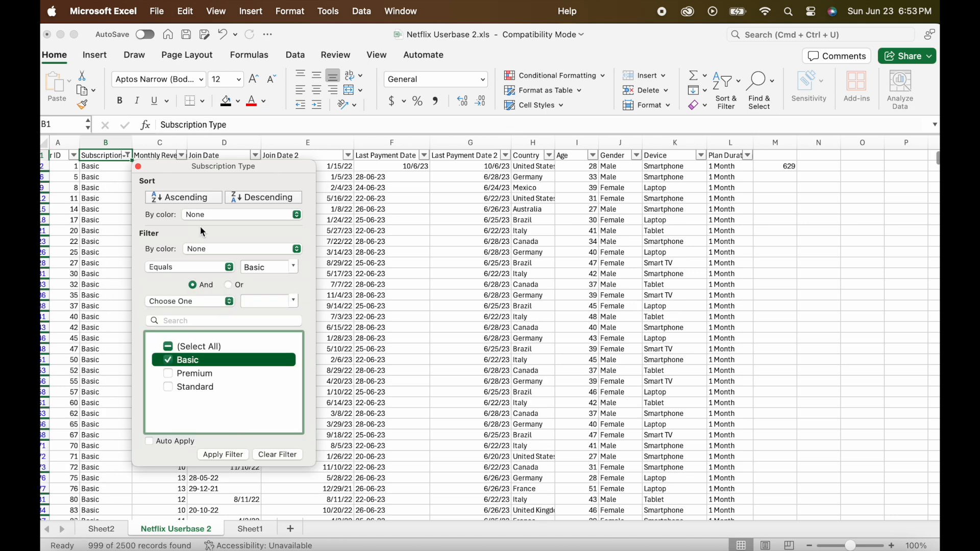
- Examine how the Monthly Revenue values vary among the Basic subscribers
left_click(107, 235)
scroll(190, 322, "down", 5)
left_click(115, 375)
left_click(115, 391)
left_click(174, 398)
scroll(174, 398, "down", 1)
scroll(174, 398, "down", 3)
left_click(173, 387)
scroll(173, 388, "down", 3)
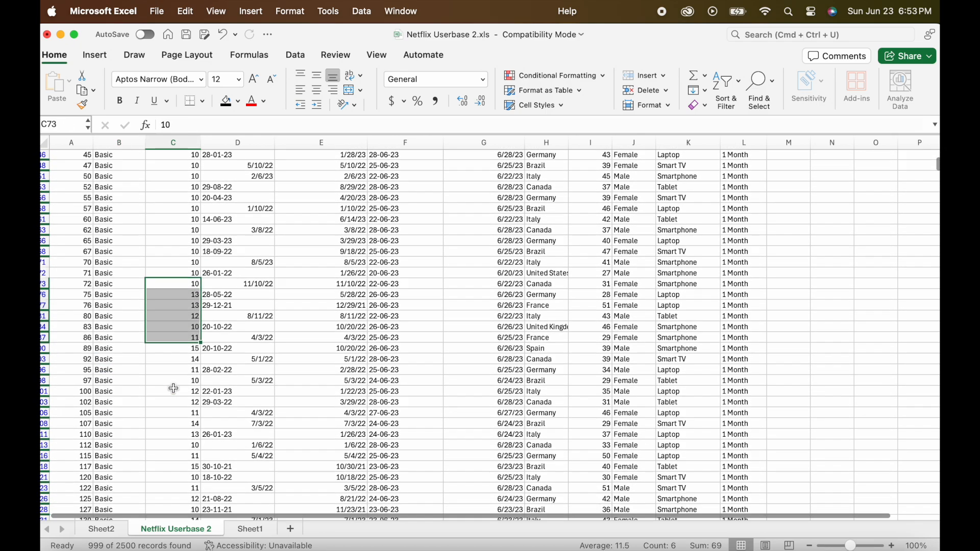
left_click(170, 372)
scroll(170, 372, "down", 3)
scroll(170, 372, "up", 10)
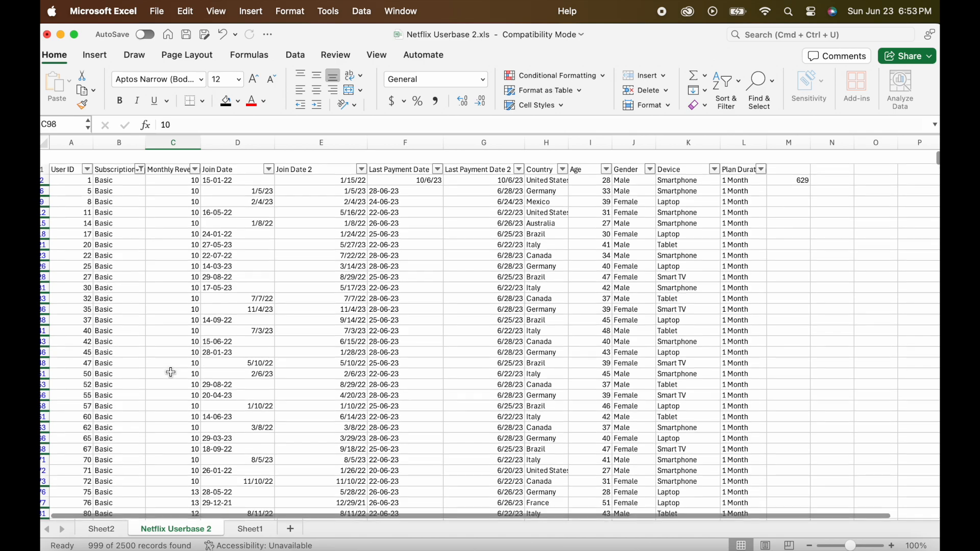
scroll(142, 155, "up", 1)
- Include Premium and Standard again in the Subscription Type filter and apply it
left_click_drag(141, 167, 141, 156)
left_click(120, 156)
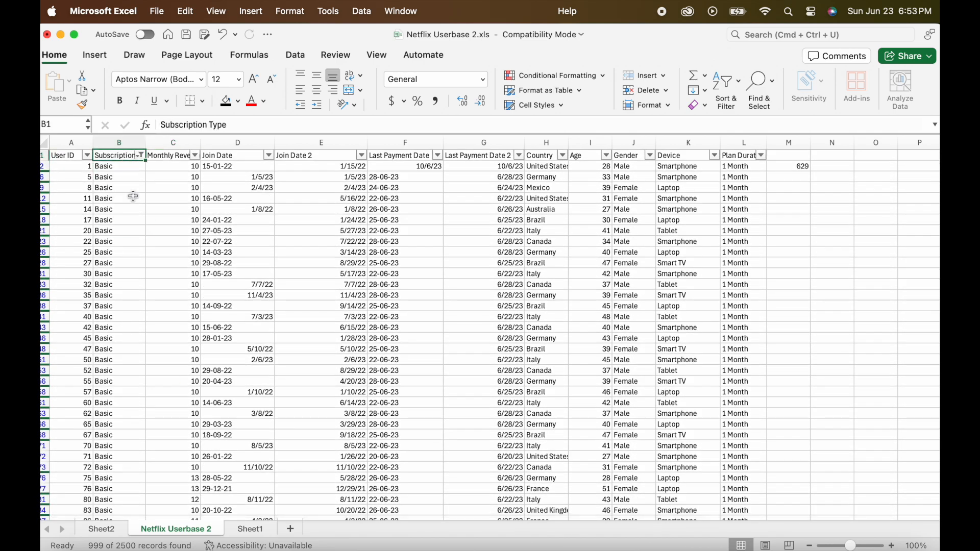
left_click(140, 155)
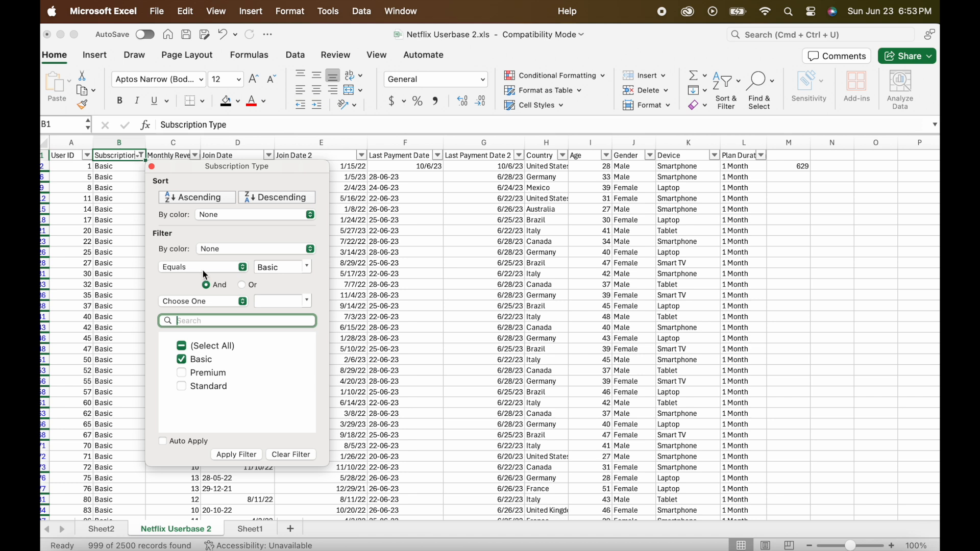
left_click(181, 373)
left_click(181, 387)
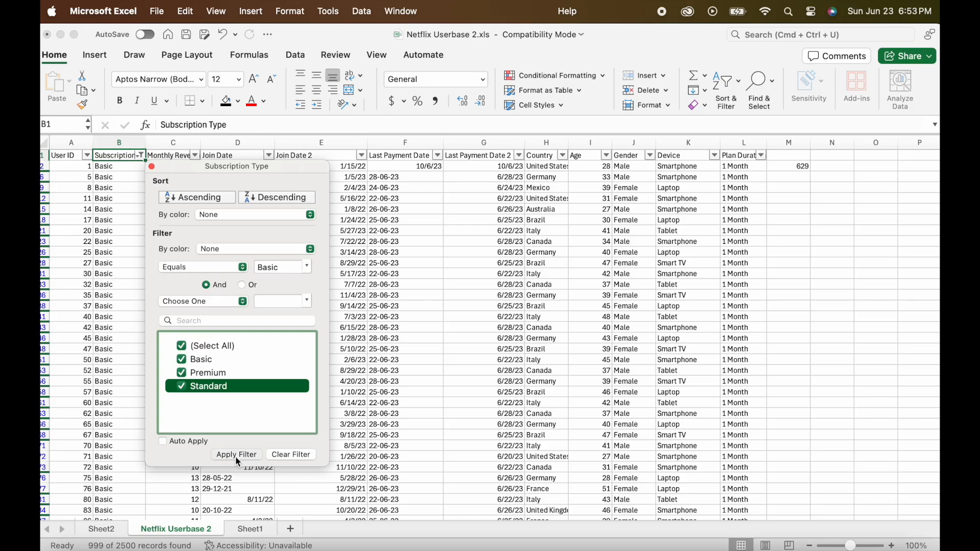
left_click(235, 457)
left_click(374, 401)
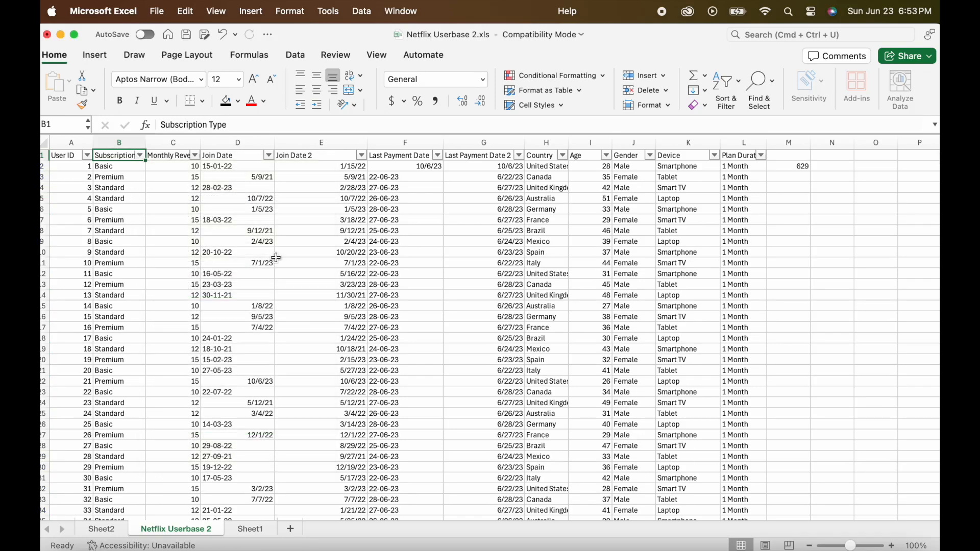
- Check the Monthly Revenue value of the first user record in cell C2
scroll(276, 258, "right", 1)
left_click_drag(178, 166, 195, 167)
left_click(163, 167)
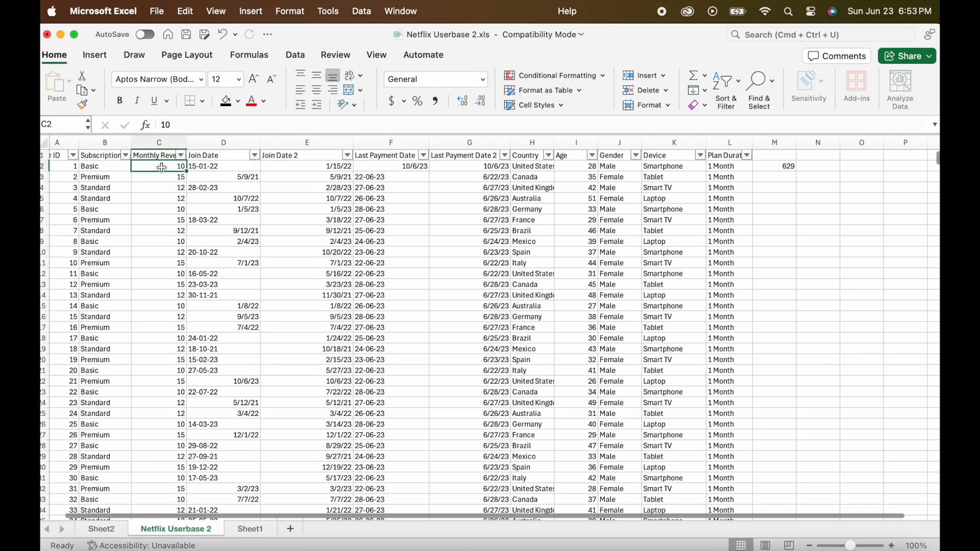
scroll(204, 200, "left", 1)
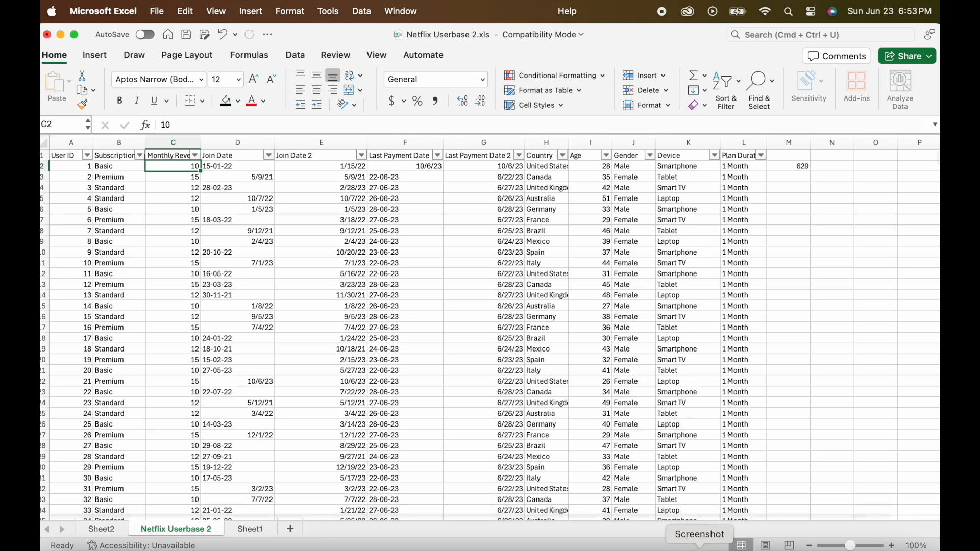
- Switch back to Tableau Public and rename the empty worksheet Sheet 12 as Yearly Revenue
left_click(843, 548)
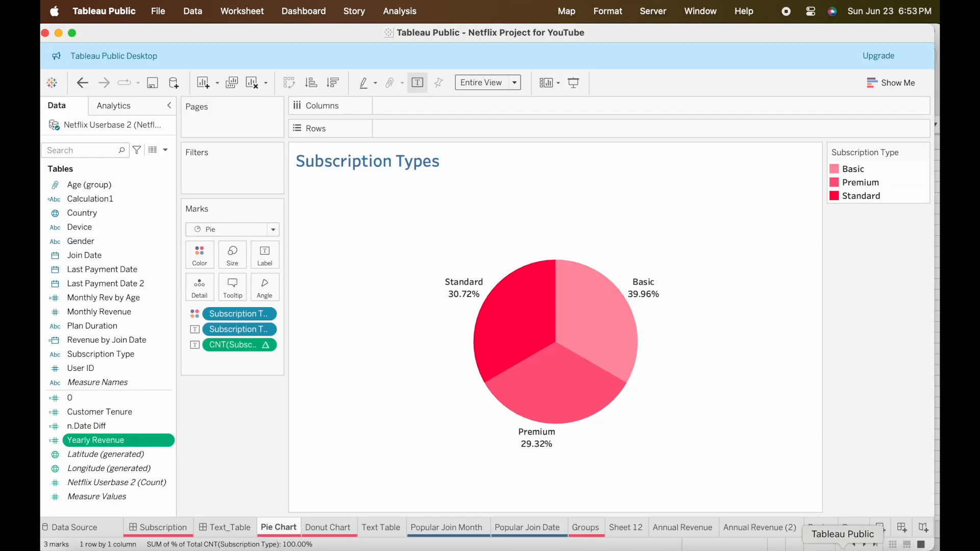
left_click(628, 531)
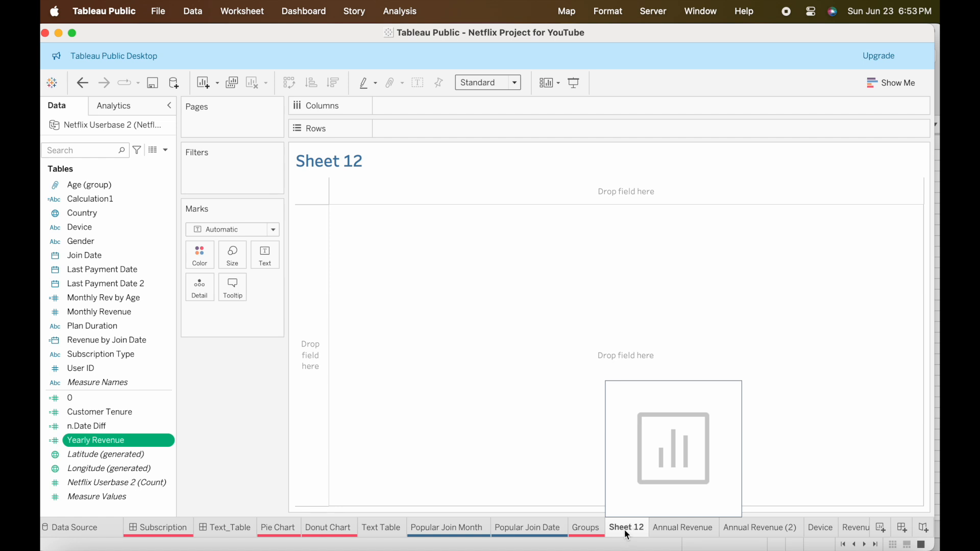
double_click(624, 528)
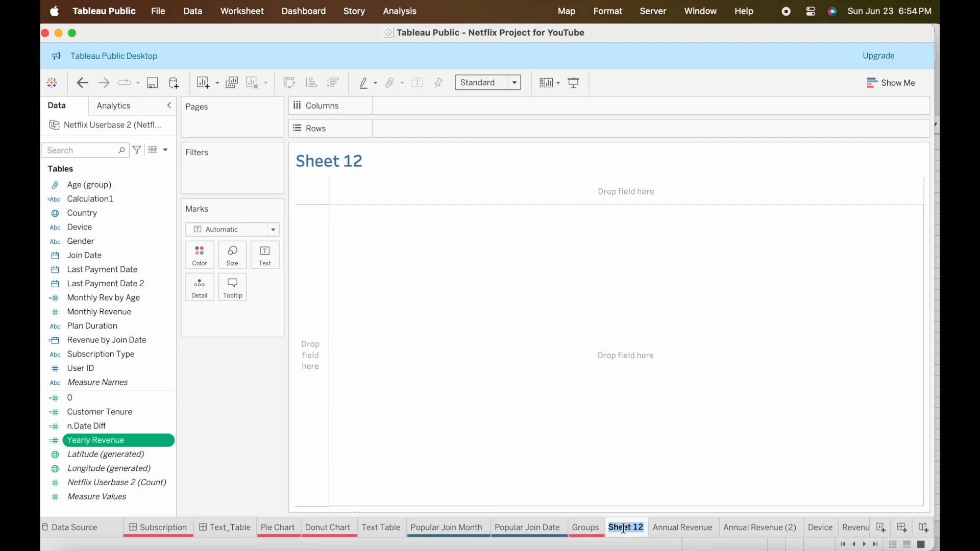
type("Yearl Reve")
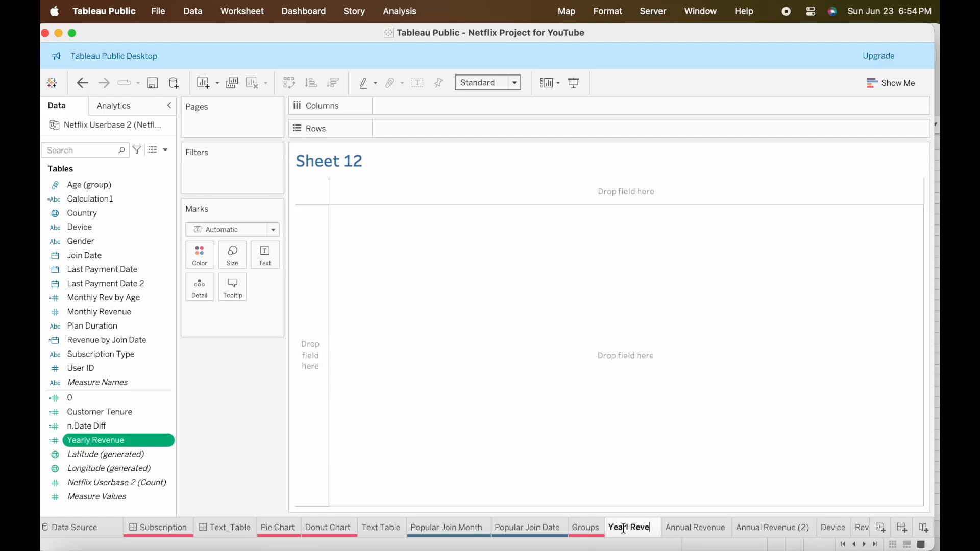
type("nue")
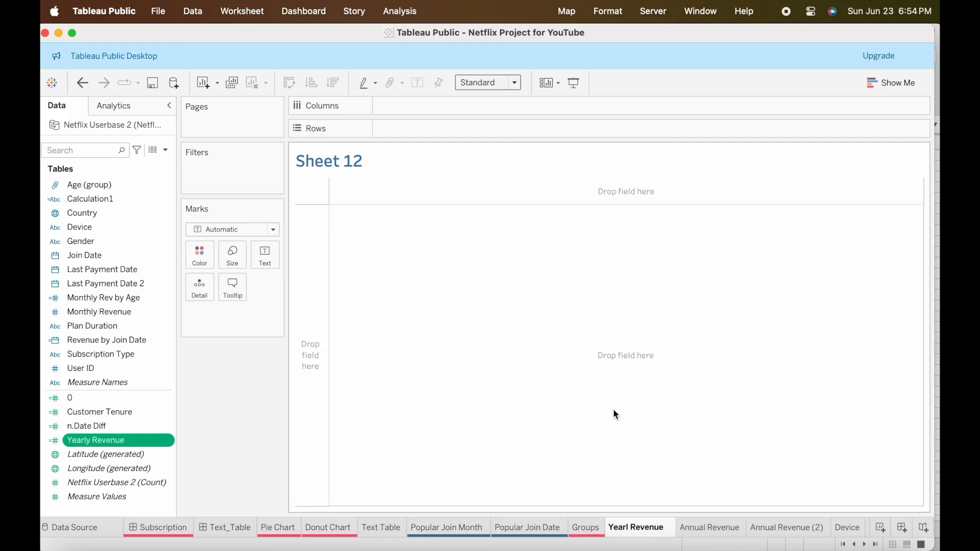
left_click(631, 528)
type("y")
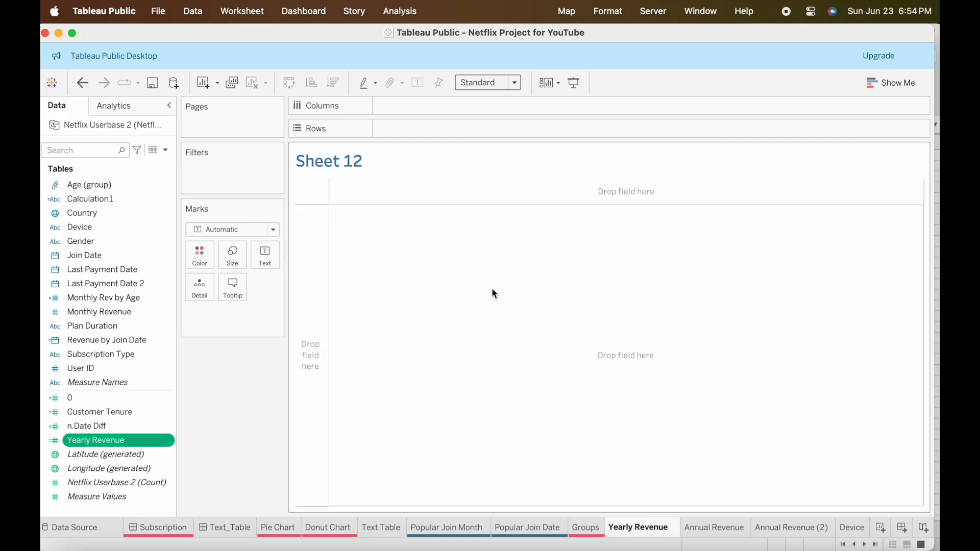
key("Return")
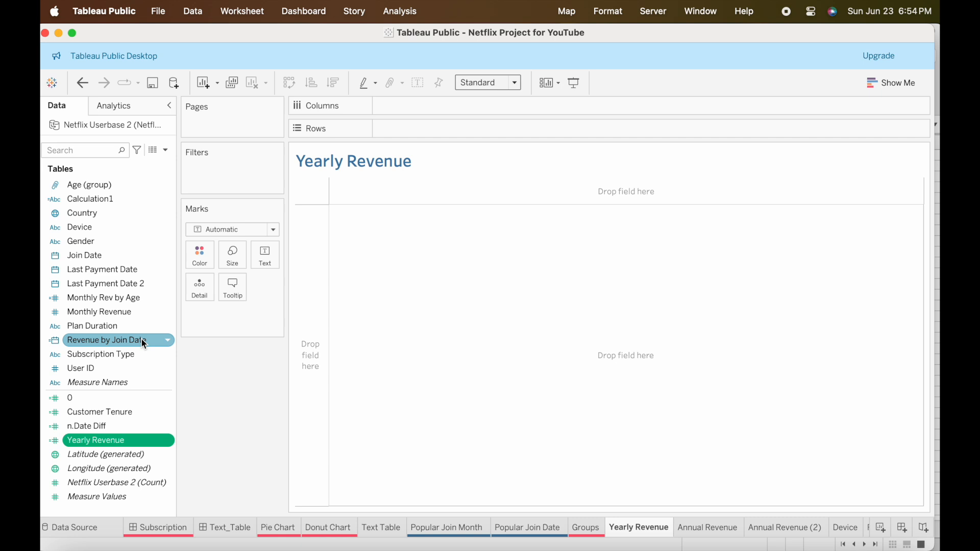
left_click(420, 11)
mouse_move(427, 297)
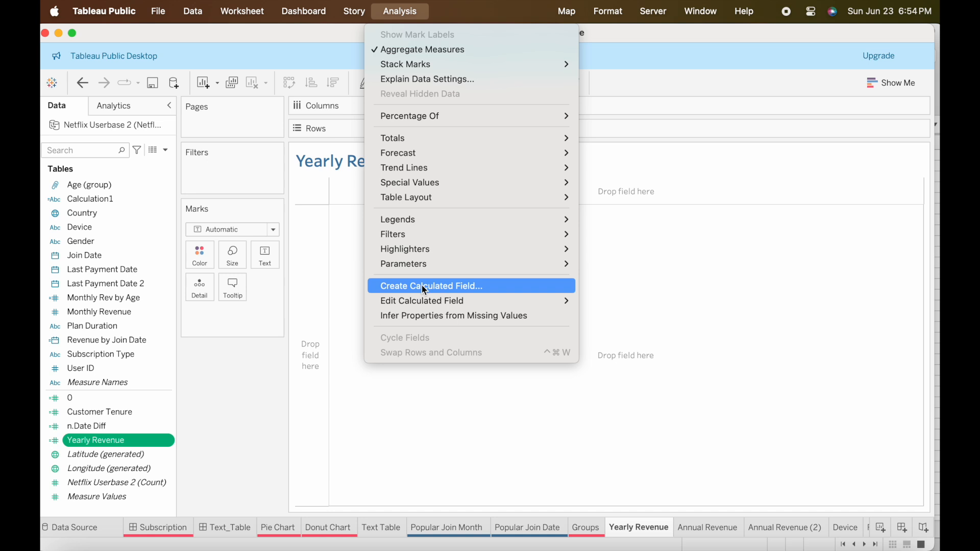
left_click(244, 394)
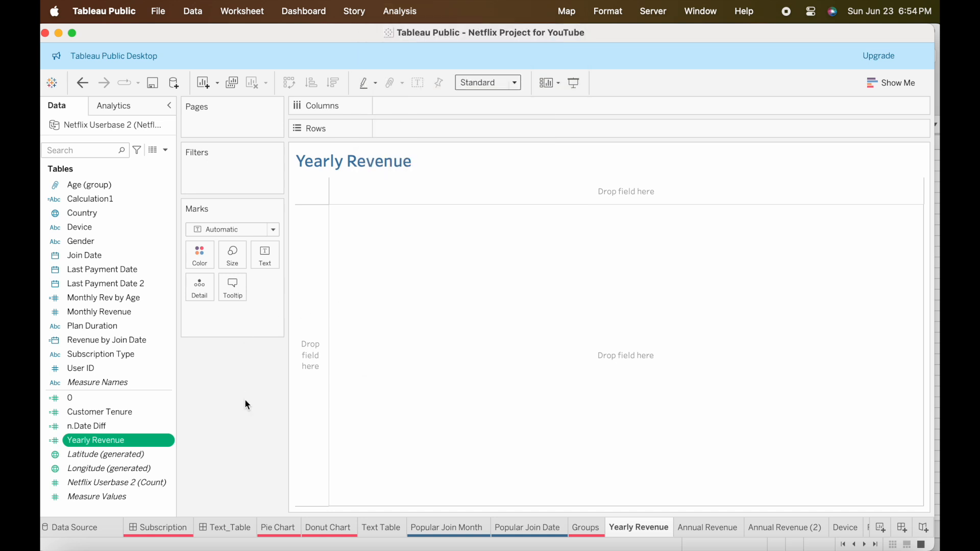
left_click(165, 151)
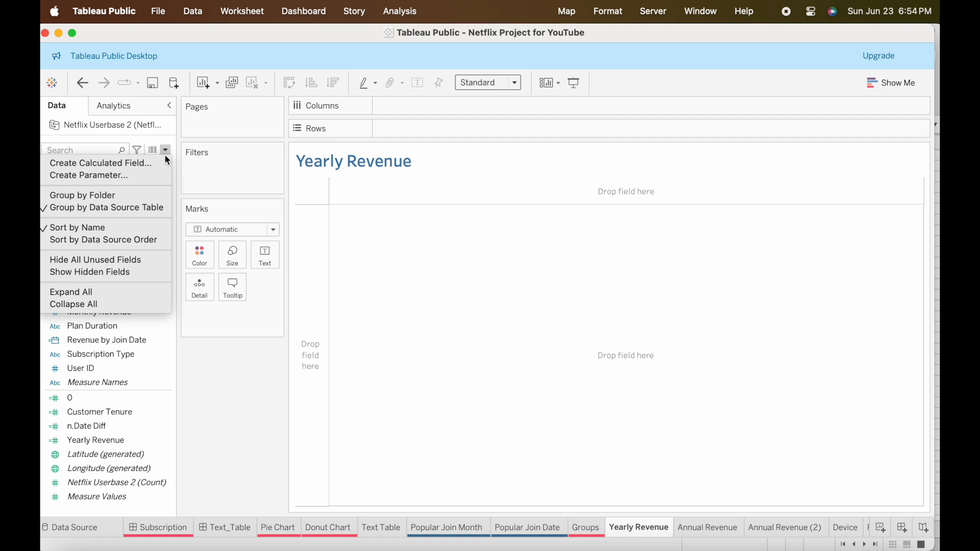
left_click(247, 402)
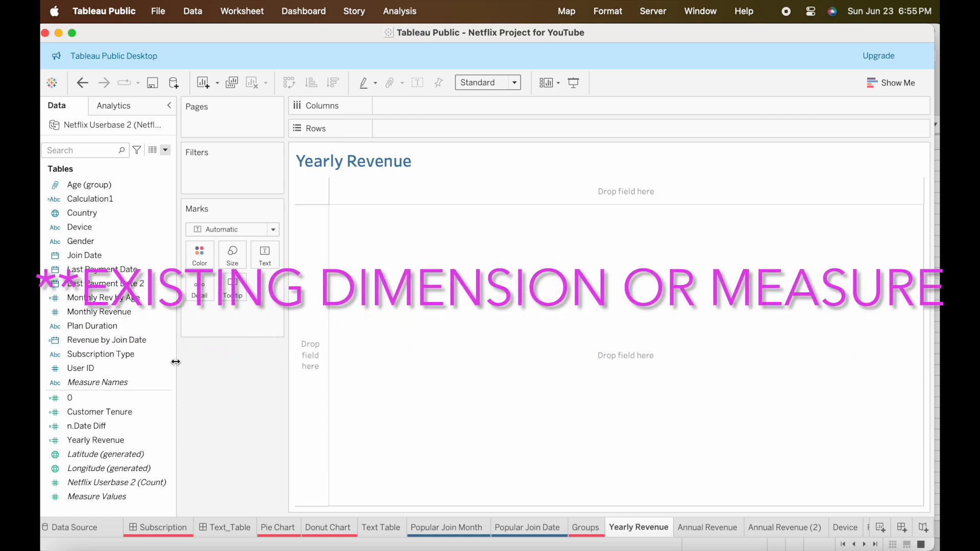
- Create a calculated field from Monthly Revenue and name it n.Yearly Revenue
left_click(168, 313)
mouse_move(232, 198)
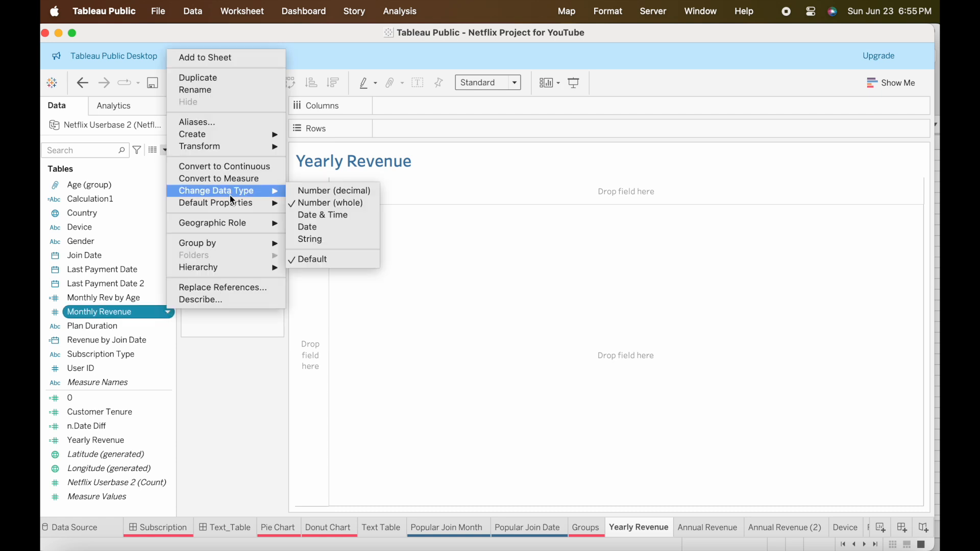
mouse_move(262, 134)
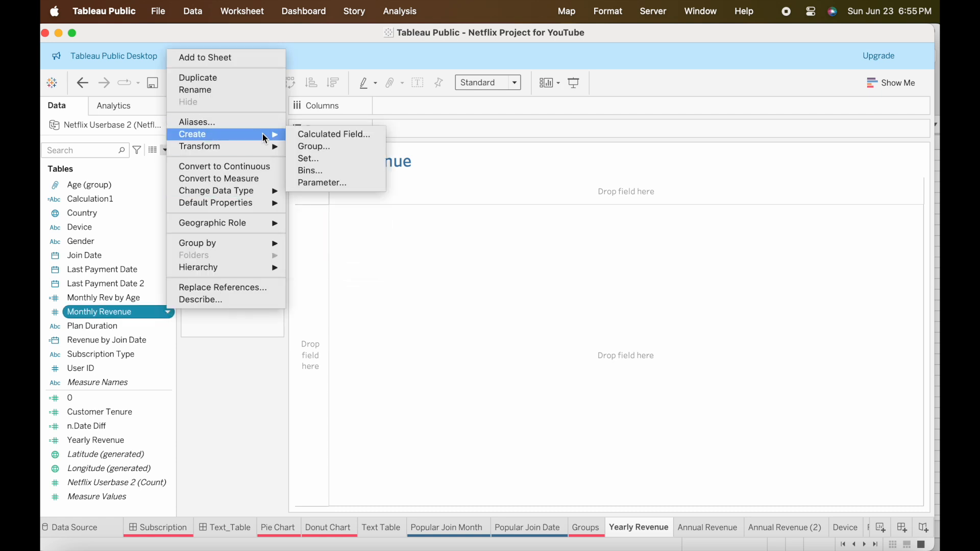
left_click(326, 136)
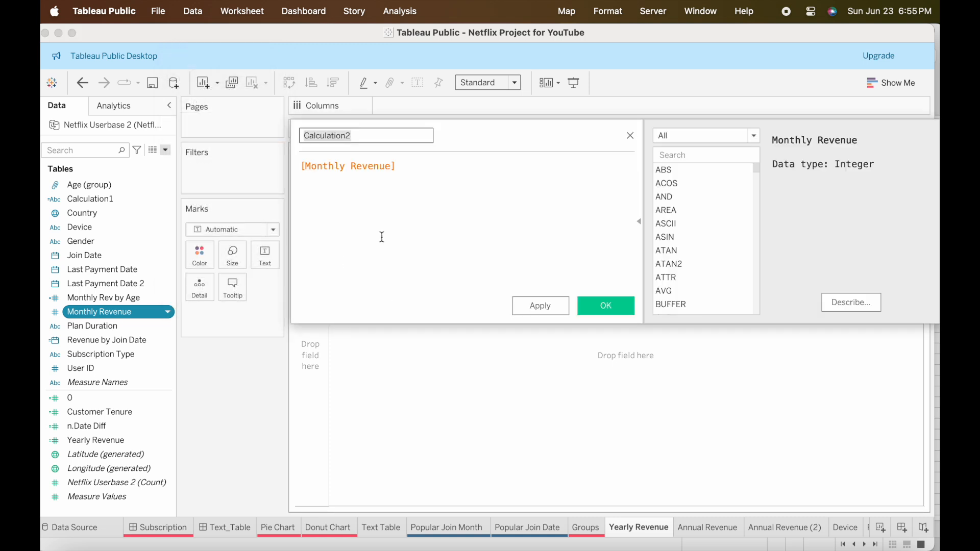
left_click_drag(480, 136, 481, 161)
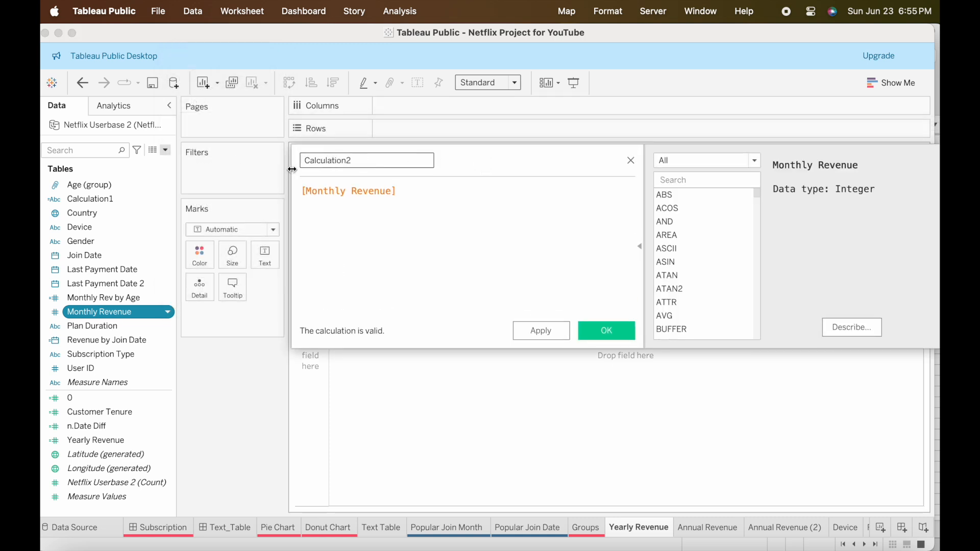
type("n.")
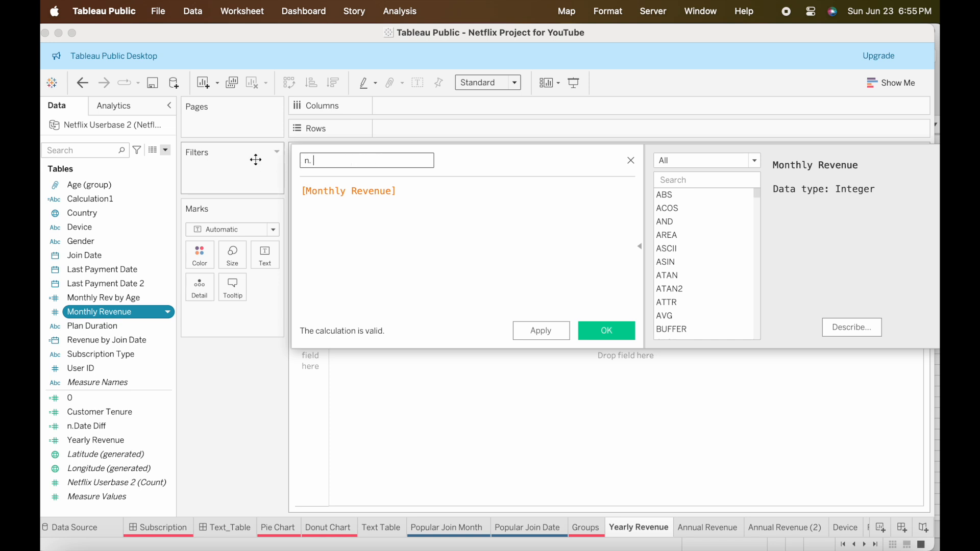
type(" Y")
key("BackSpace")
key("BackSpace")
type("Yearly Revenue")
- Set the calculated field's formula to SUM([Monthly Revenue])*12 and save it
left_click(303, 192)
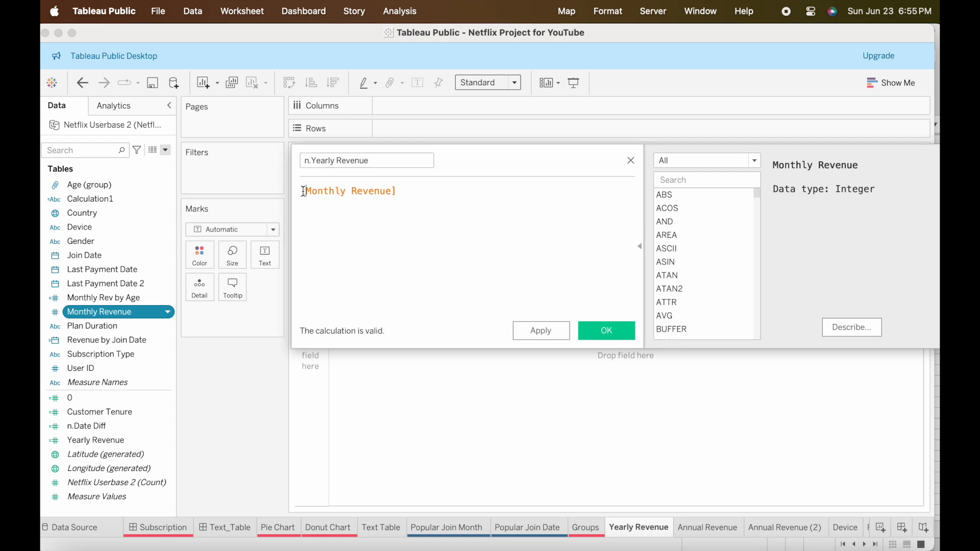
type("sum")
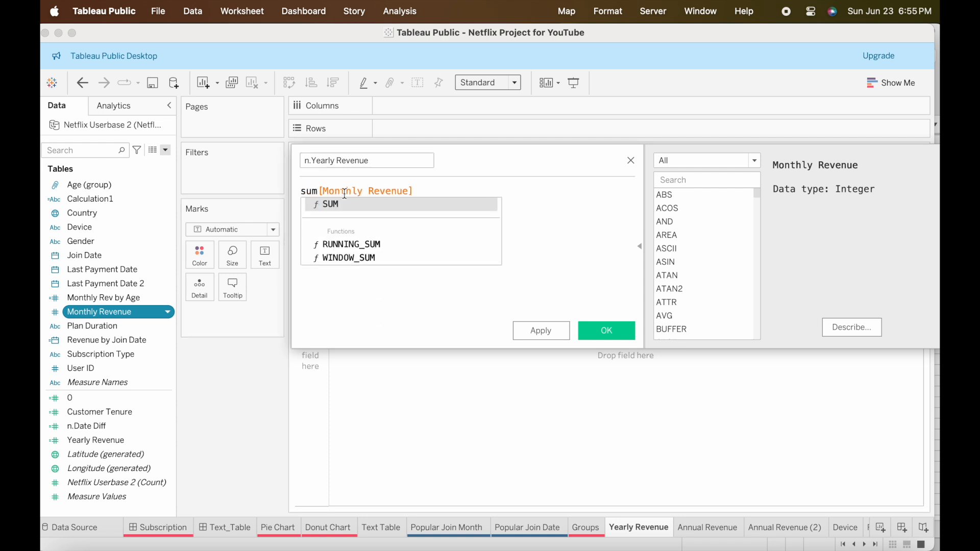
key("Return")
key("Delete")
left_click(447, 189)
type(")")
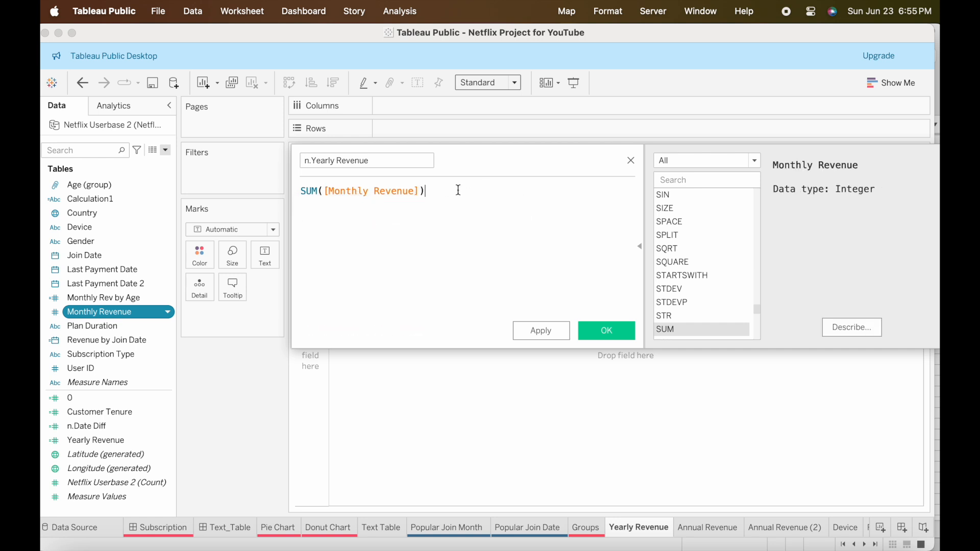
type("*12")
left_click(553, 327)
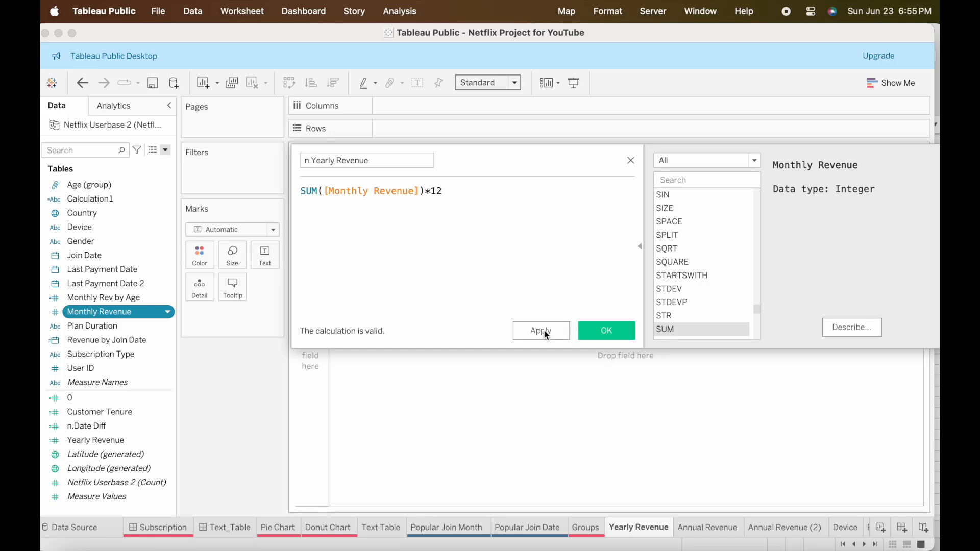
left_click(604, 331)
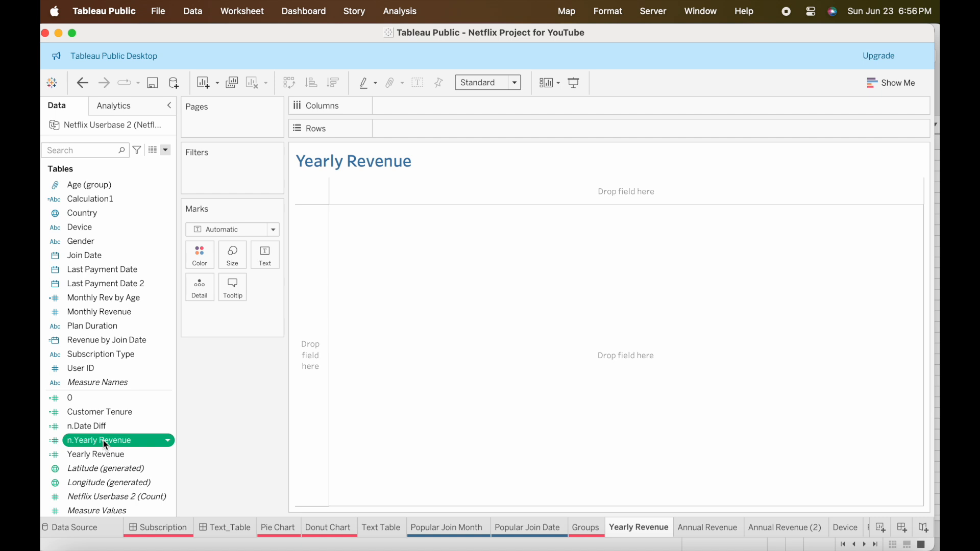
- Build a bar chart with n.Yearly Revenue as rows and Subscription Type as columns
left_click_drag(103, 440, 430, 126)
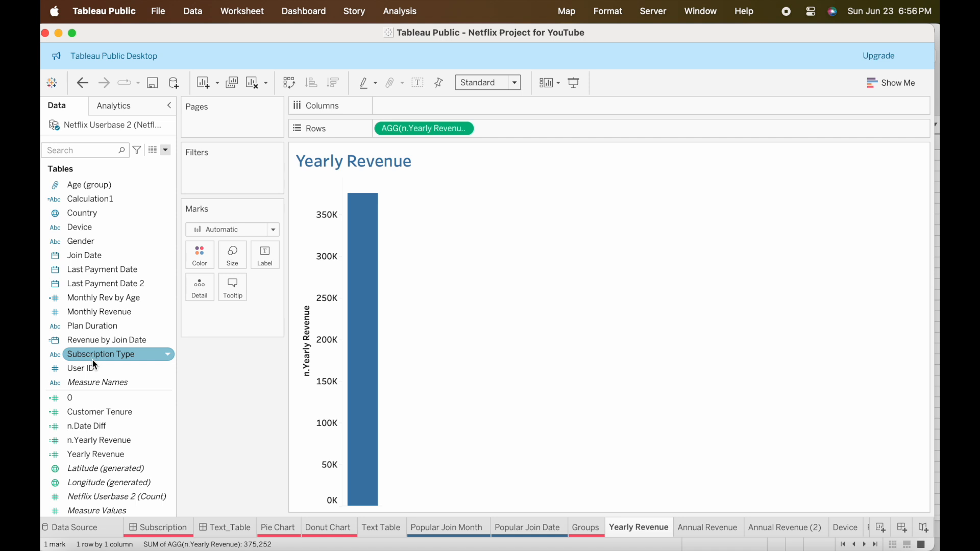
left_click_drag(93, 361, 398, 110)
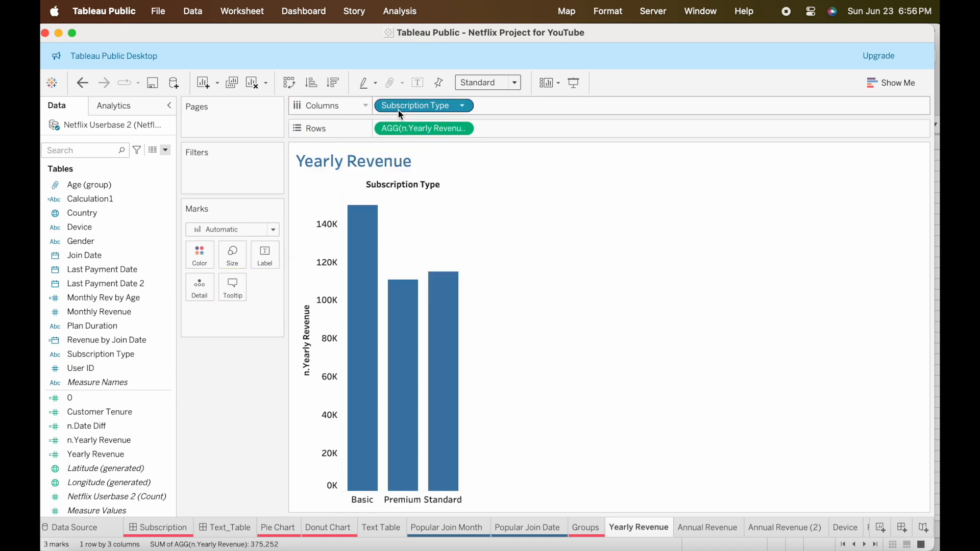
mouse_move(398, 296)
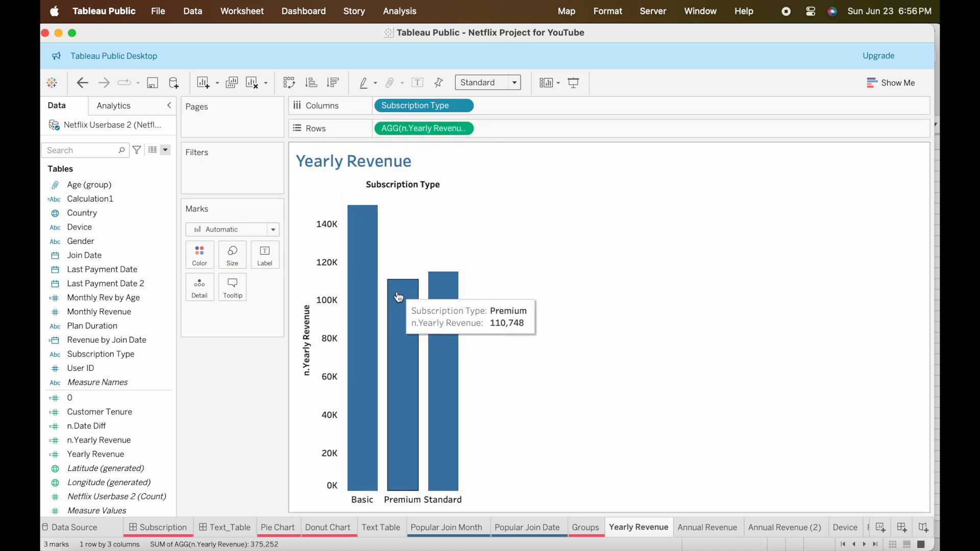
mouse_move(434, 296)
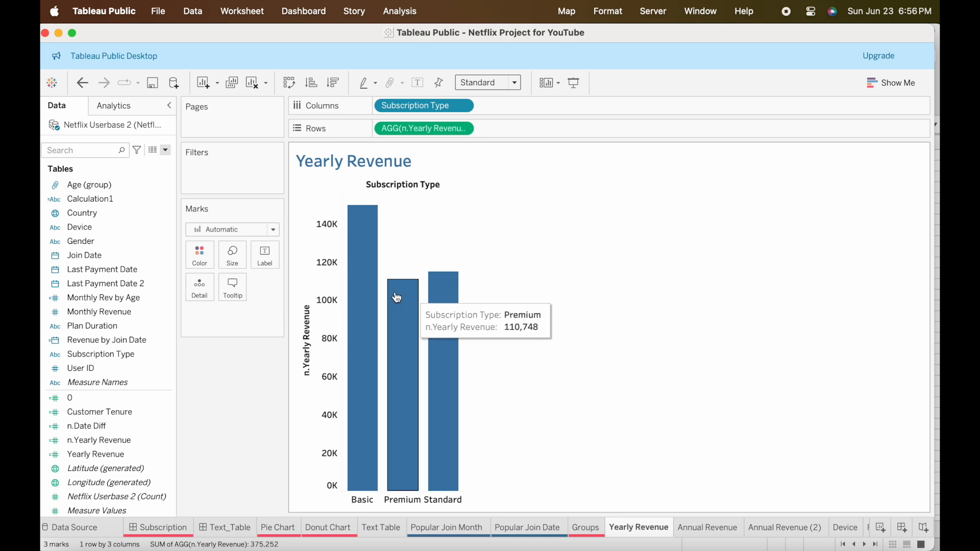
mouse_move(351, 275)
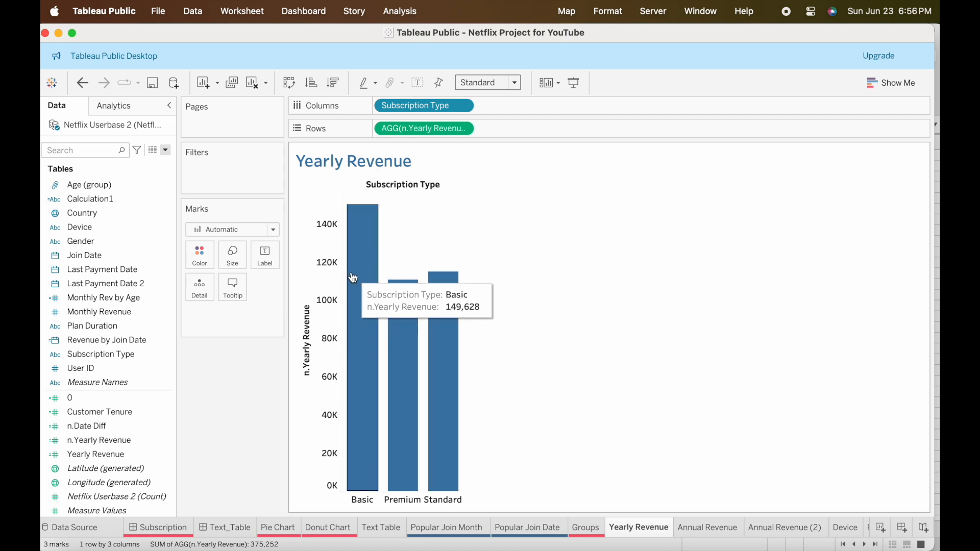
- Format n.Yearly Revenue's default pane numbers as Currency (Custom) with 0 decimal places and Thousands (K) display units, and close the formatting options
left_click(463, 129)
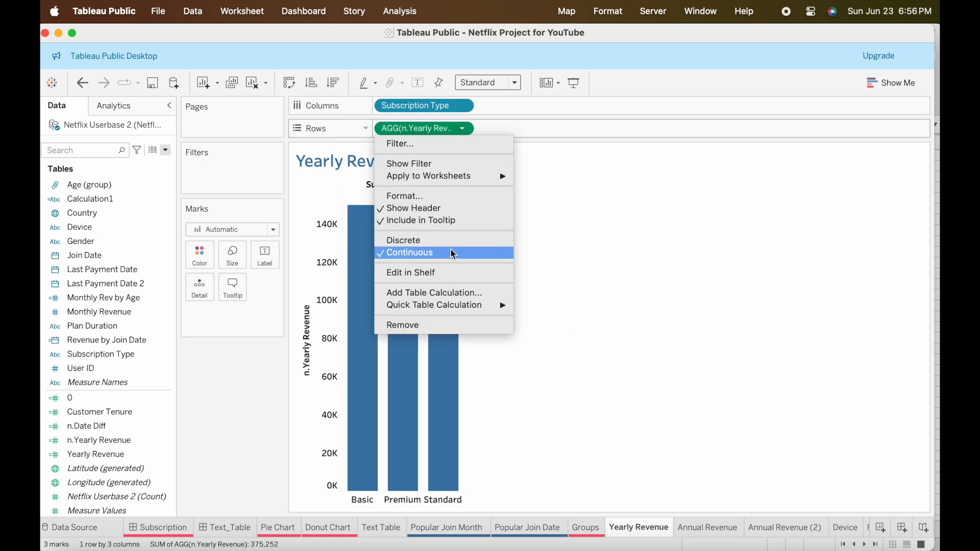
left_click(456, 197)
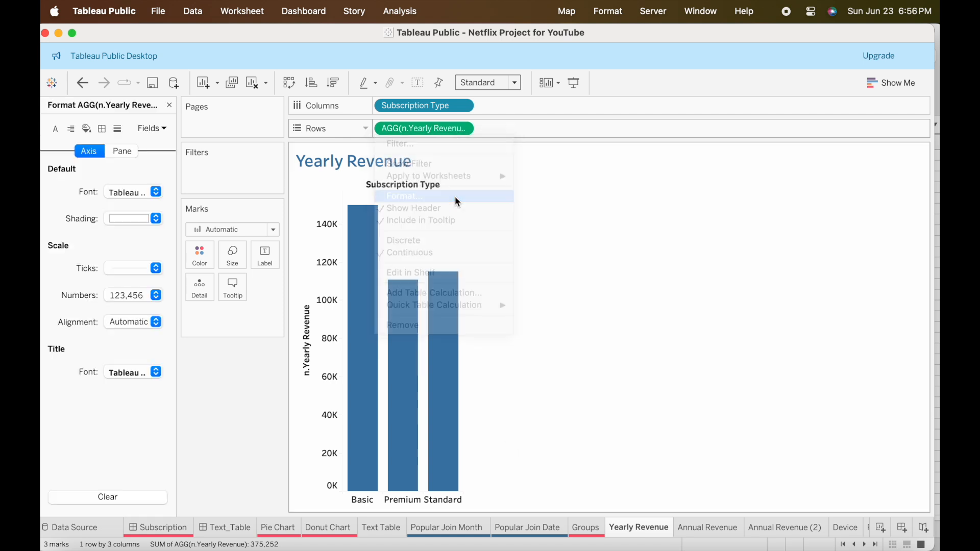
left_click(119, 152)
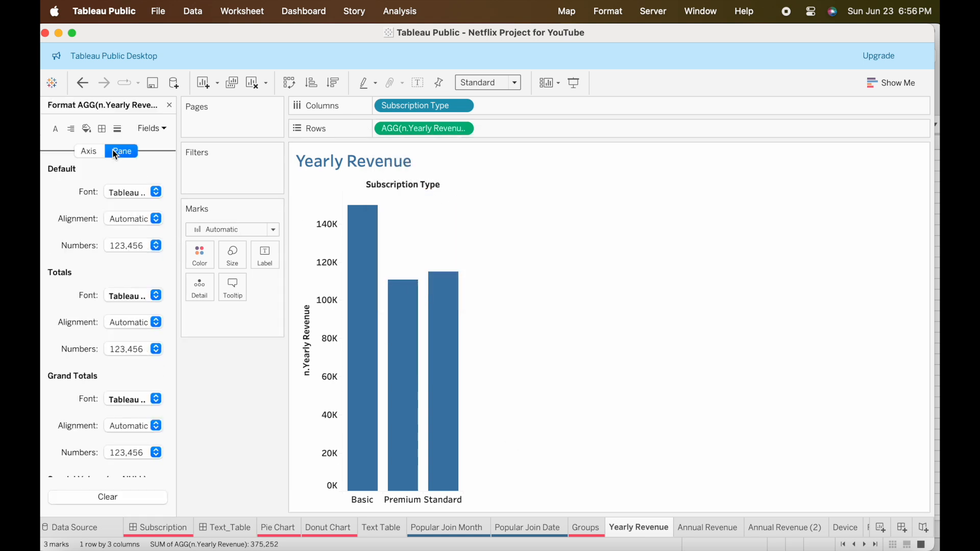
left_click(129, 247)
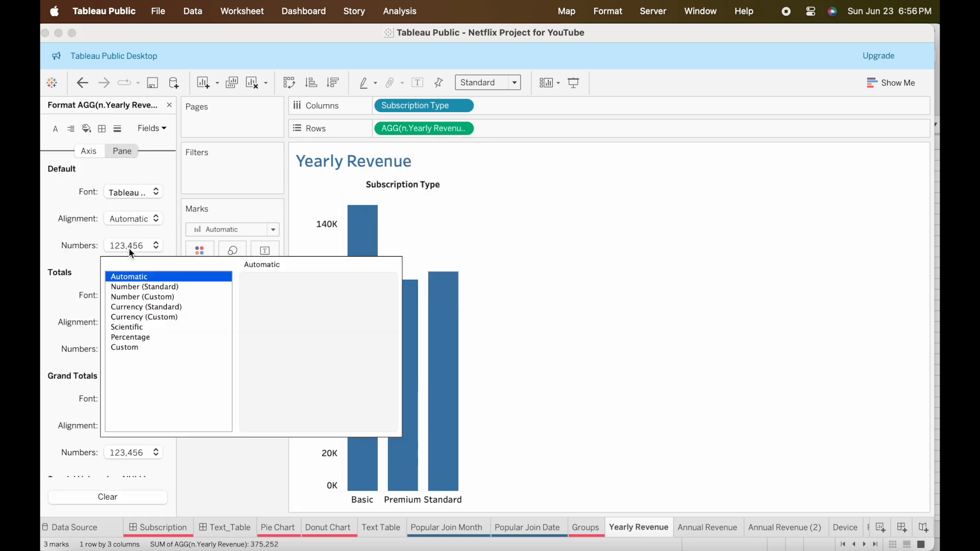
left_click(155, 307)
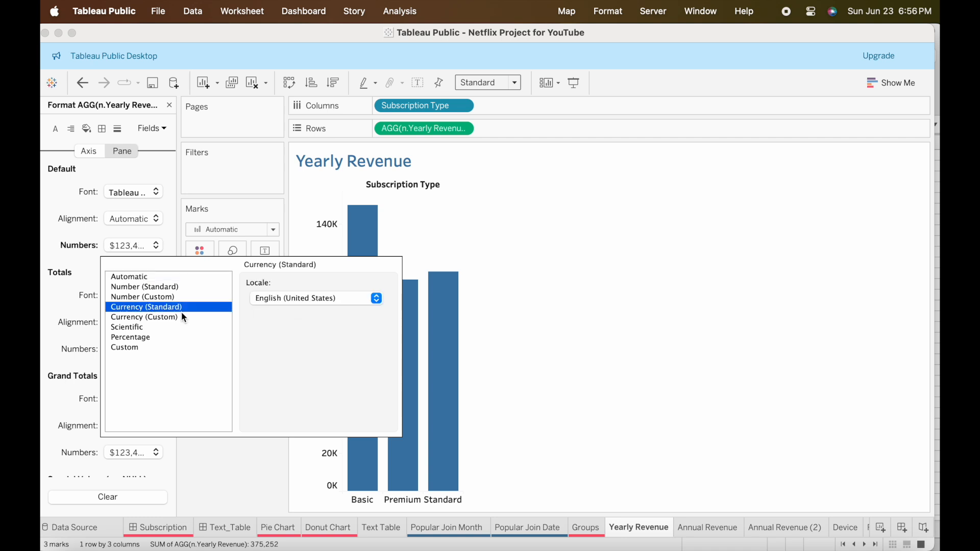
left_click(175, 319)
left_click(285, 301)
left_click(285, 301)
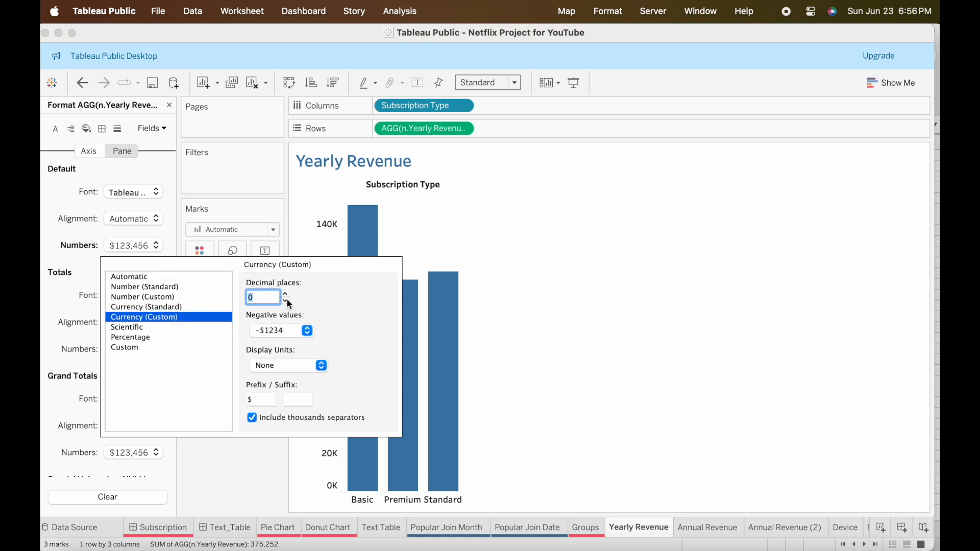
left_click(325, 365)
left_click(299, 373)
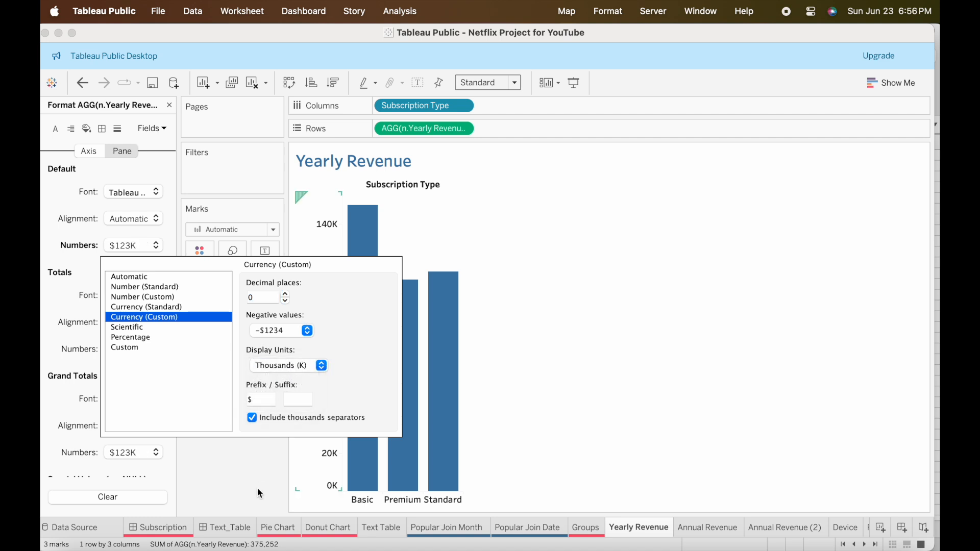
left_click(230, 452)
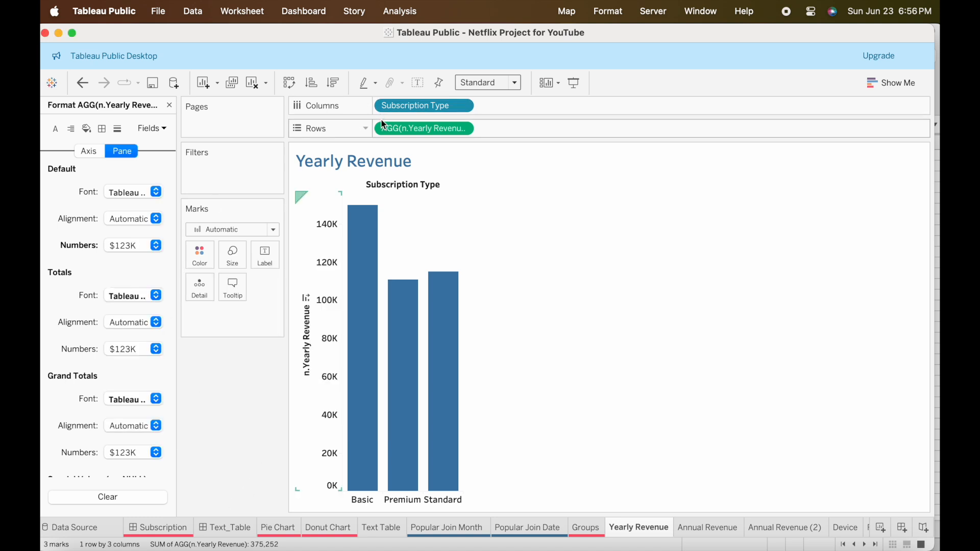
left_click(170, 105)
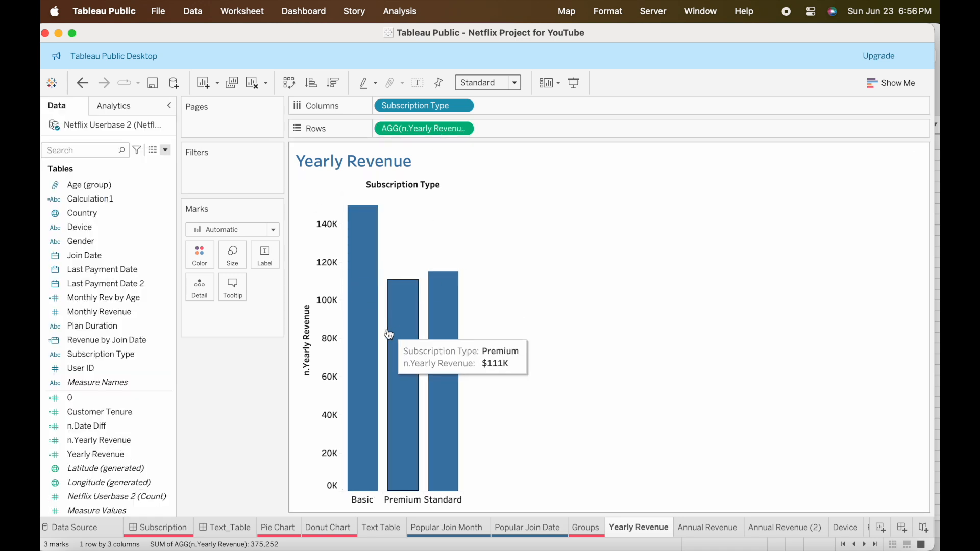
- Label the bars with n.Yearly Revenue while keeping it in the rows, and sort the subscription types by it in descending order
left_click(437, 132)
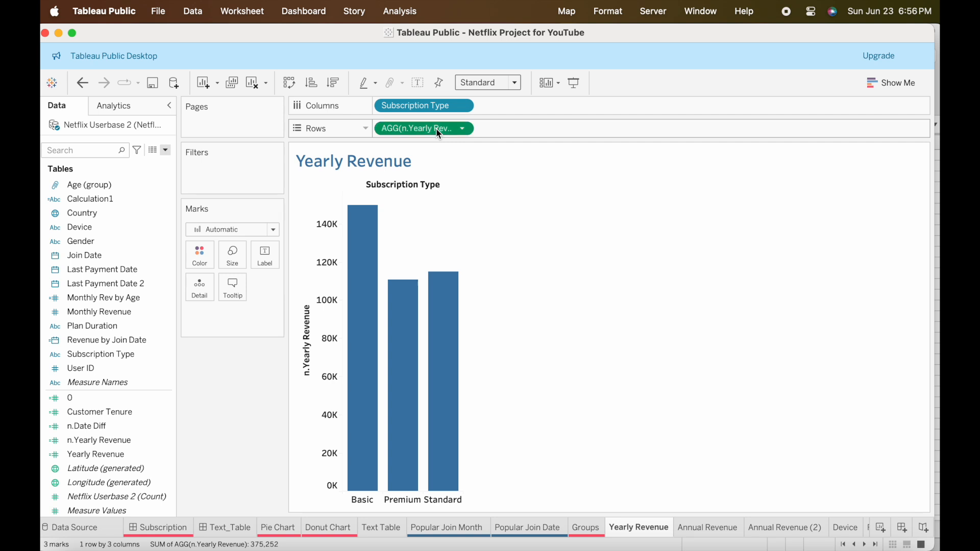
left_click_drag(438, 133, 269, 258)
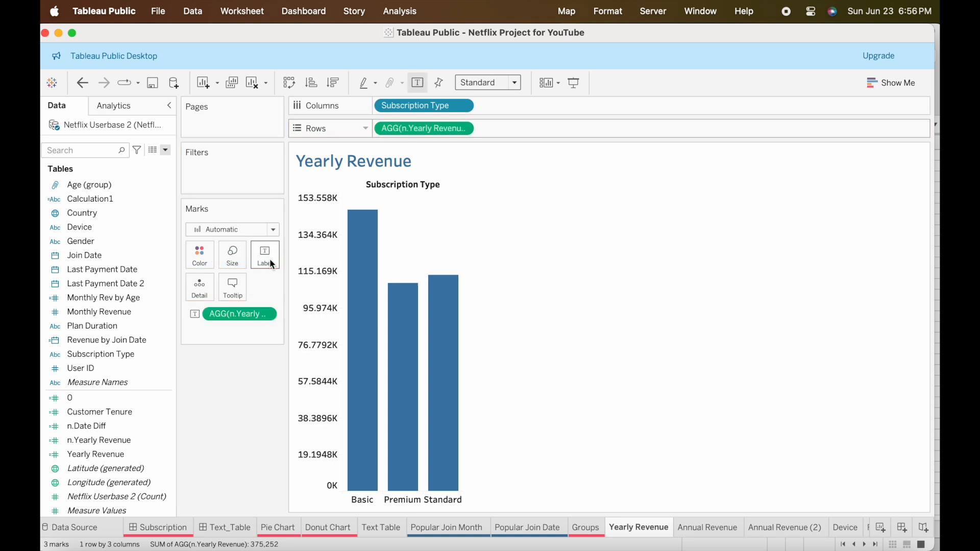
mouse_move(373, 209)
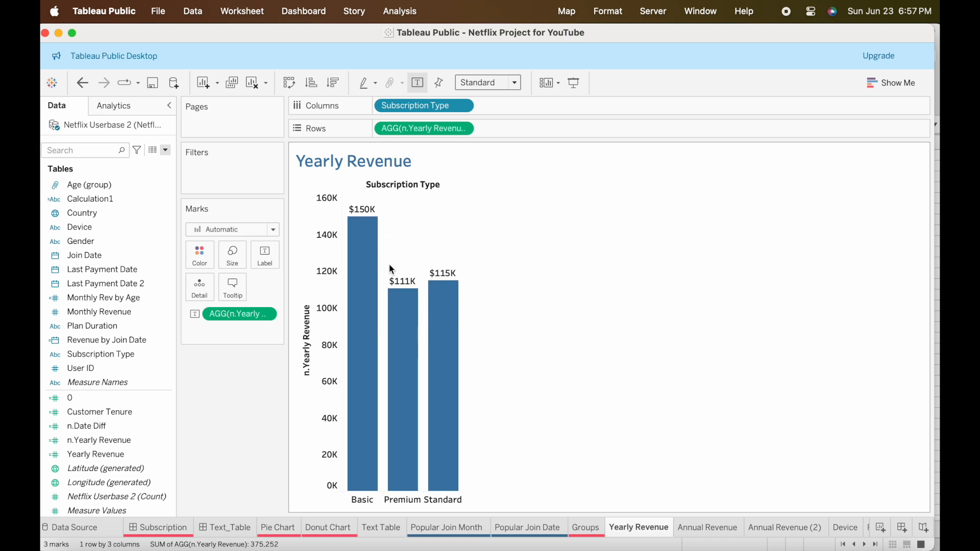
mouse_move(398, 281)
left_click(306, 300)
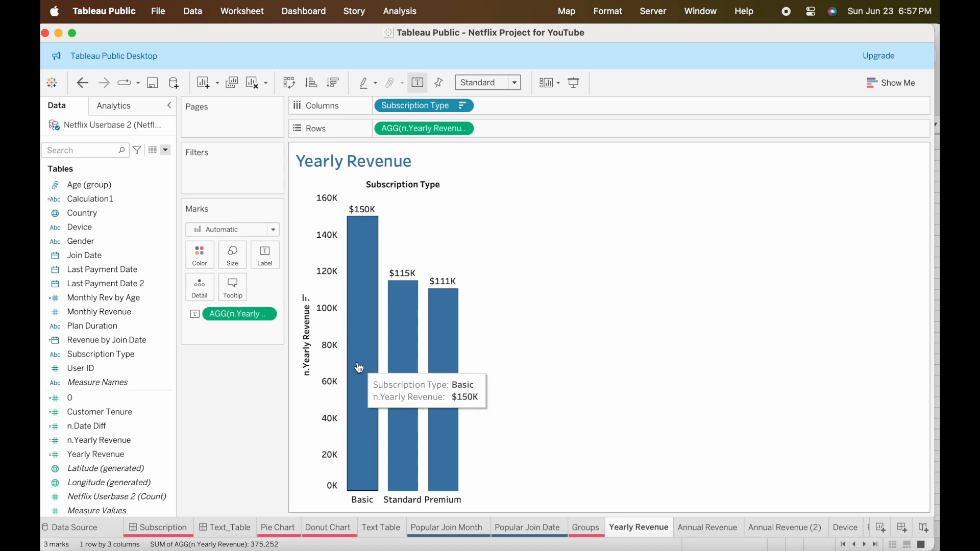
mouse_move(405, 360)
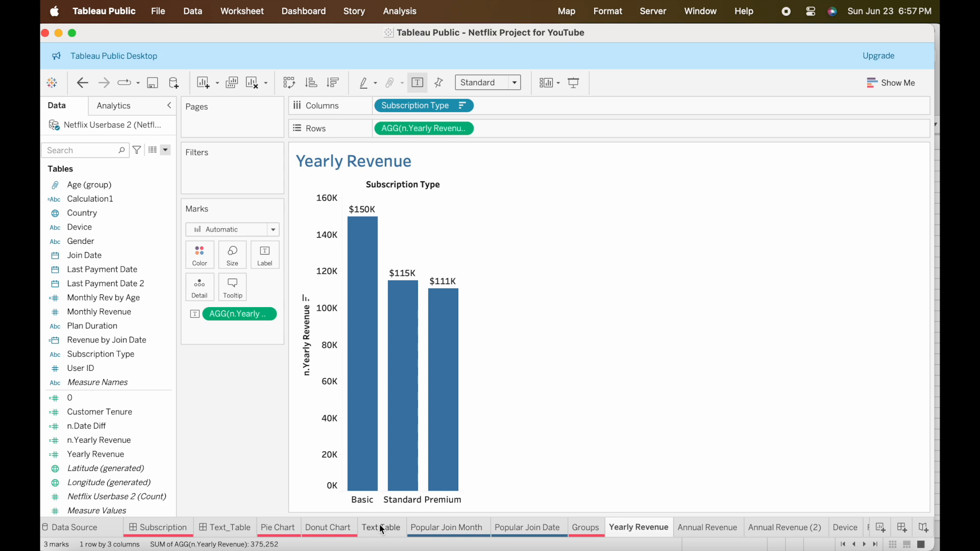
- Check the subscription type shares on the Donut Chart sheet and return to the Yearly Revenue sheet
left_click(345, 528)
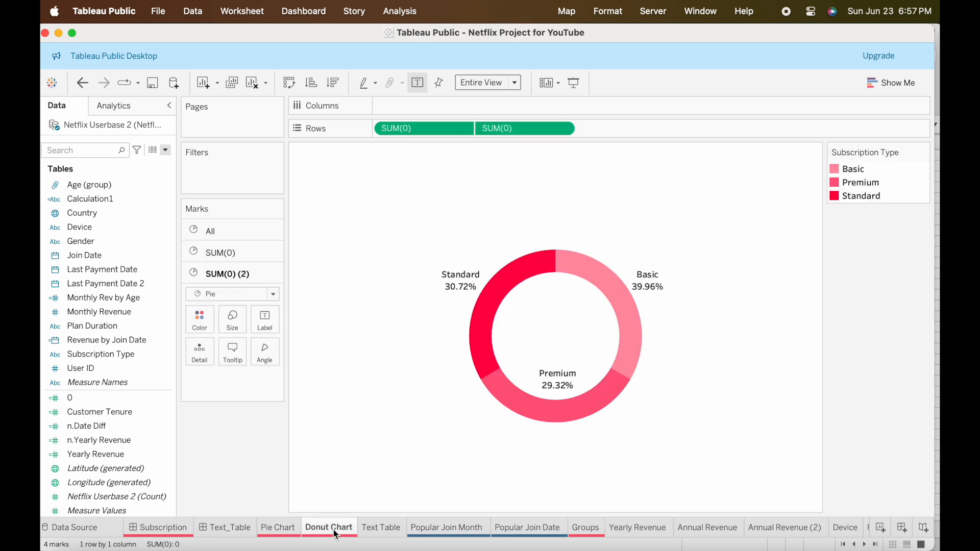
mouse_move(637, 324)
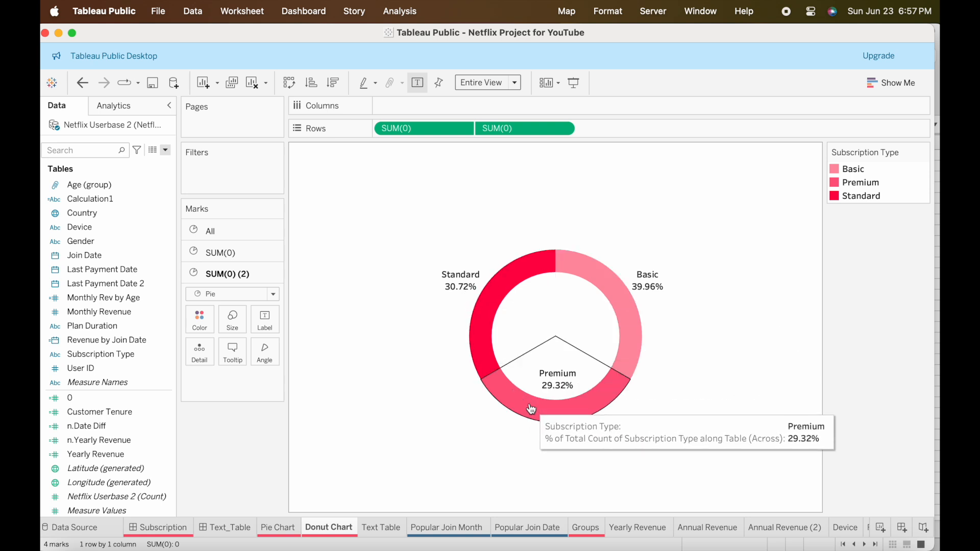
mouse_move(712, 531)
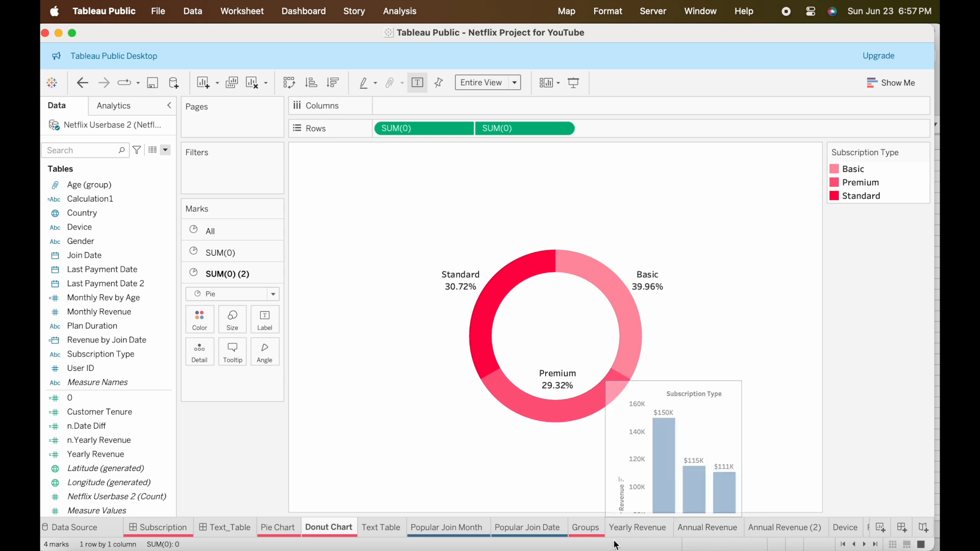
left_click(637, 528)
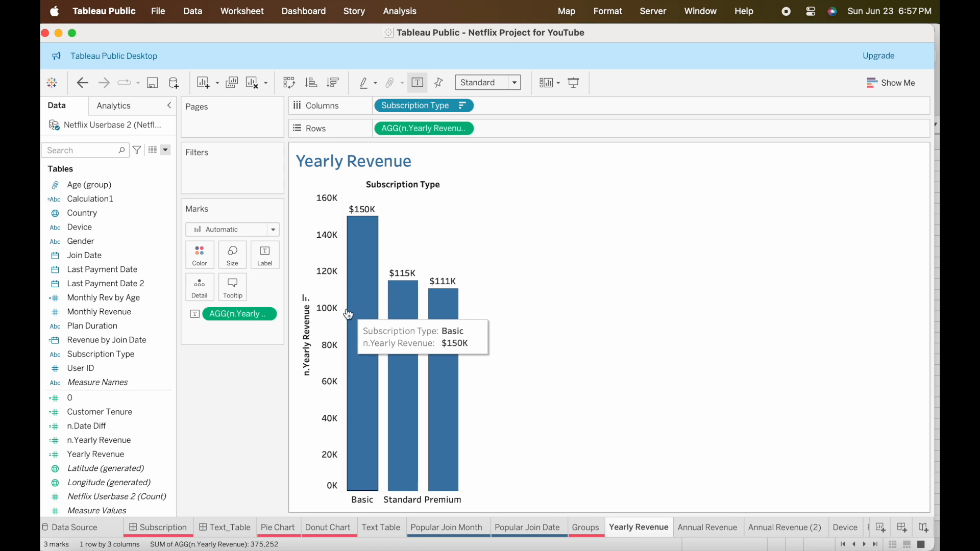
- Rename the n.Yearly Revenue label in the bar chart's tooltip to Yearly Revenue
left_click(235, 285)
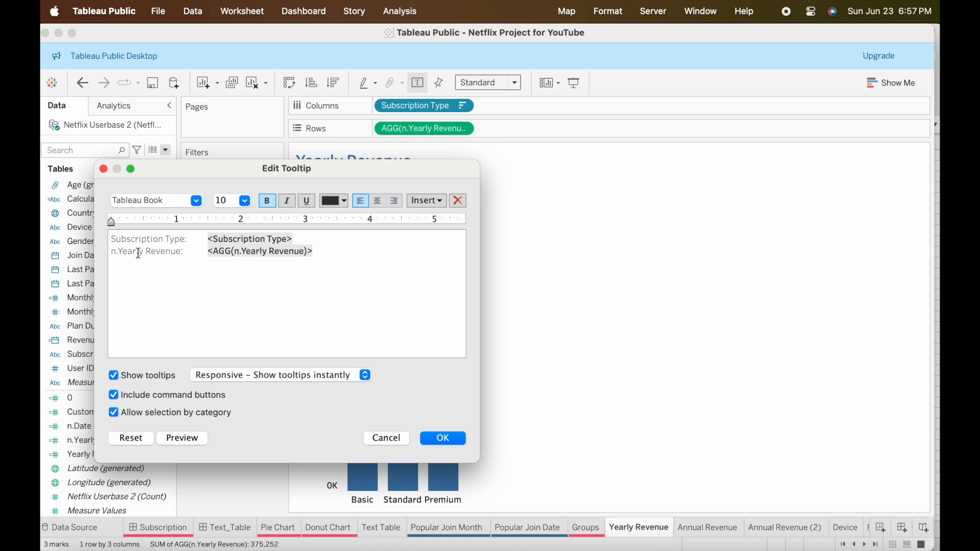
left_click_drag(120, 251, 105, 252)
key("BackSpace")
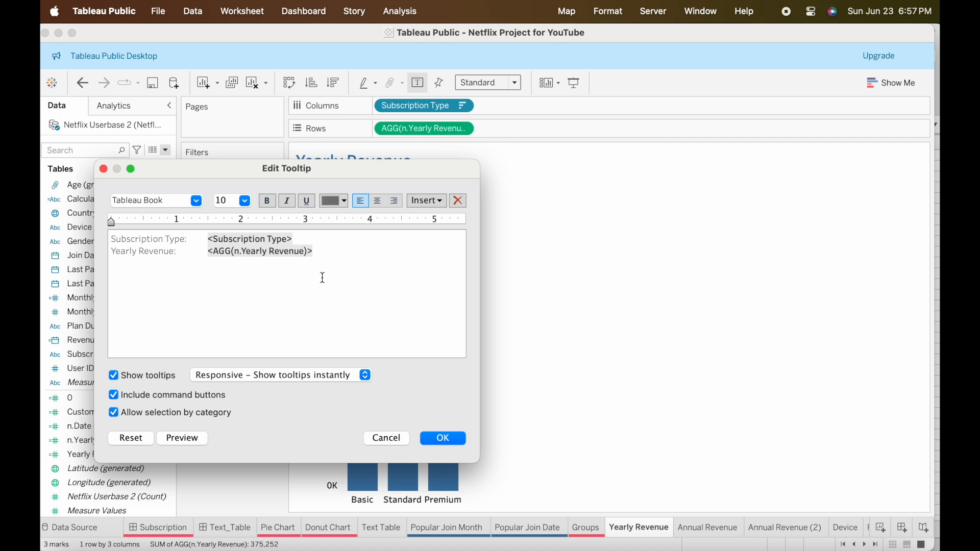
left_click(442, 438)
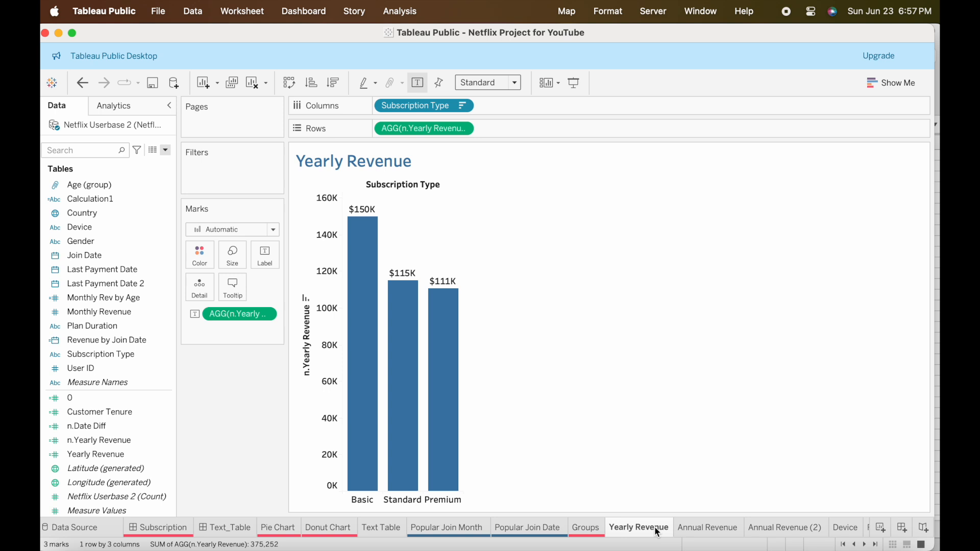
- Duplicate the Yearly Revenue sheet and compare the copy with the original
mouse_move(656, 529)
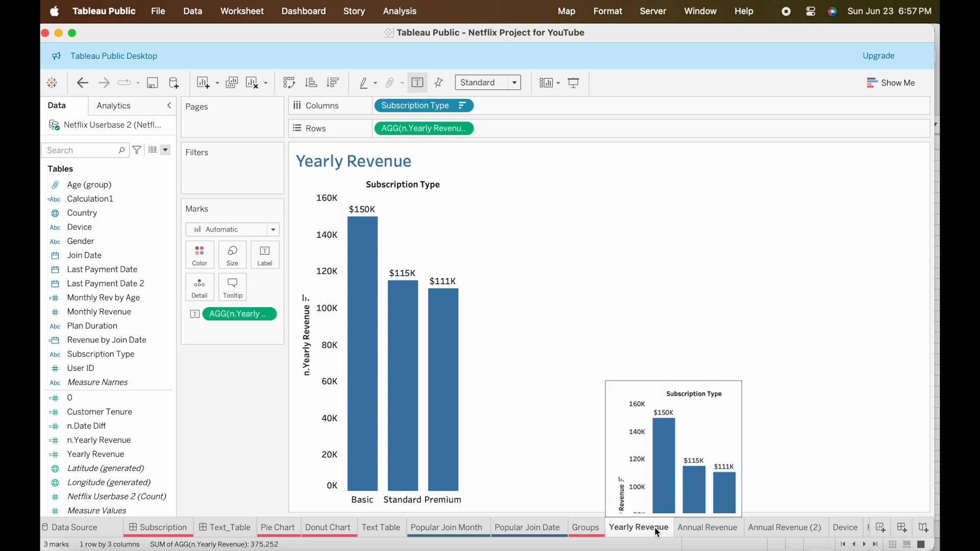
right_click(657, 531)
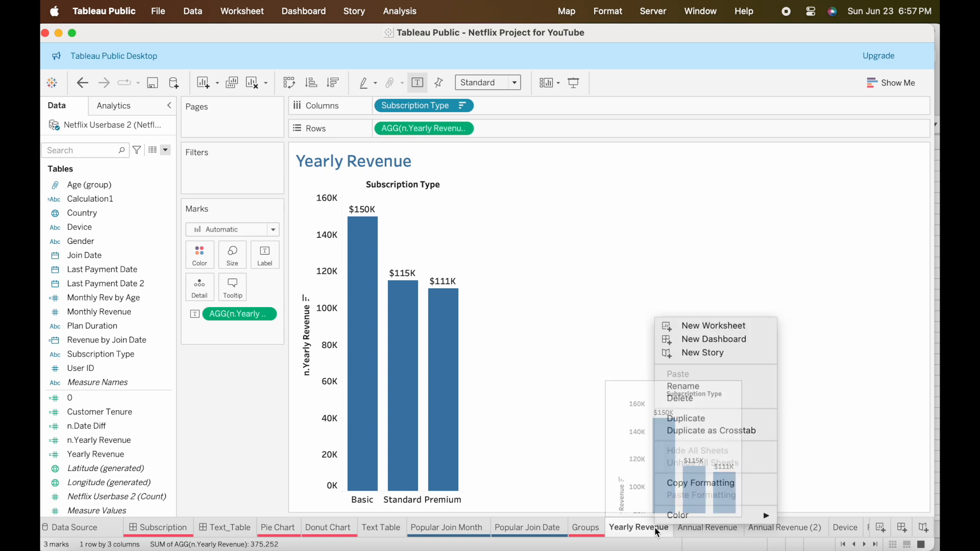
left_click(704, 425)
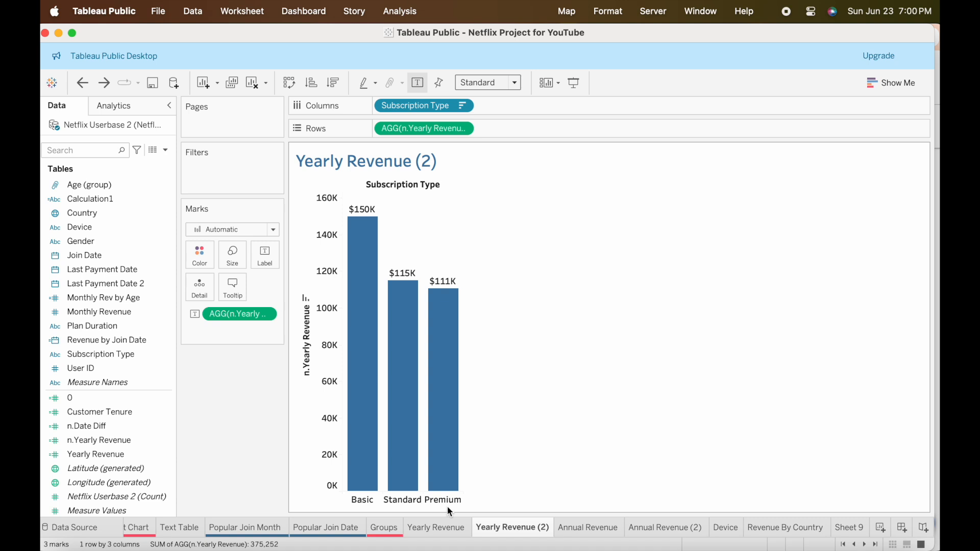
left_click(437, 531)
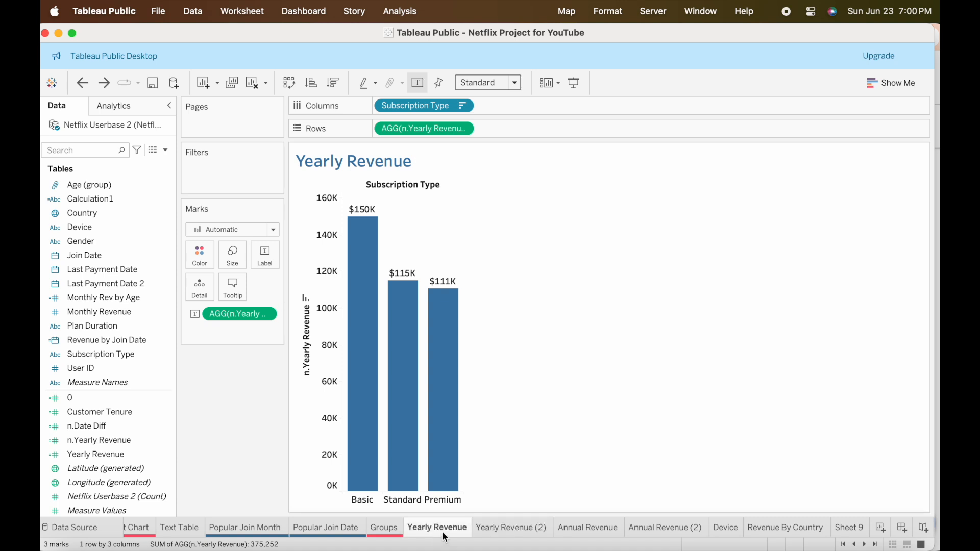
left_click(499, 533)
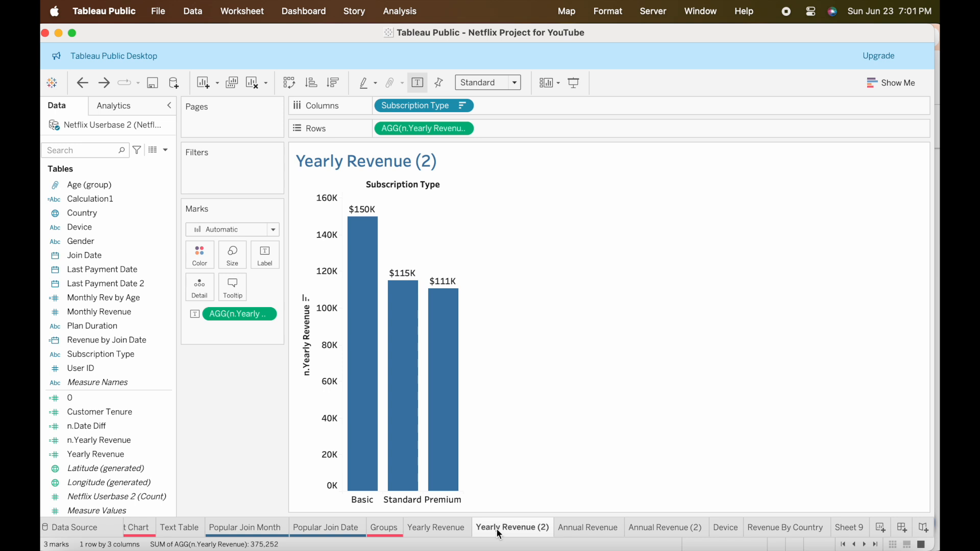
left_click(442, 527)
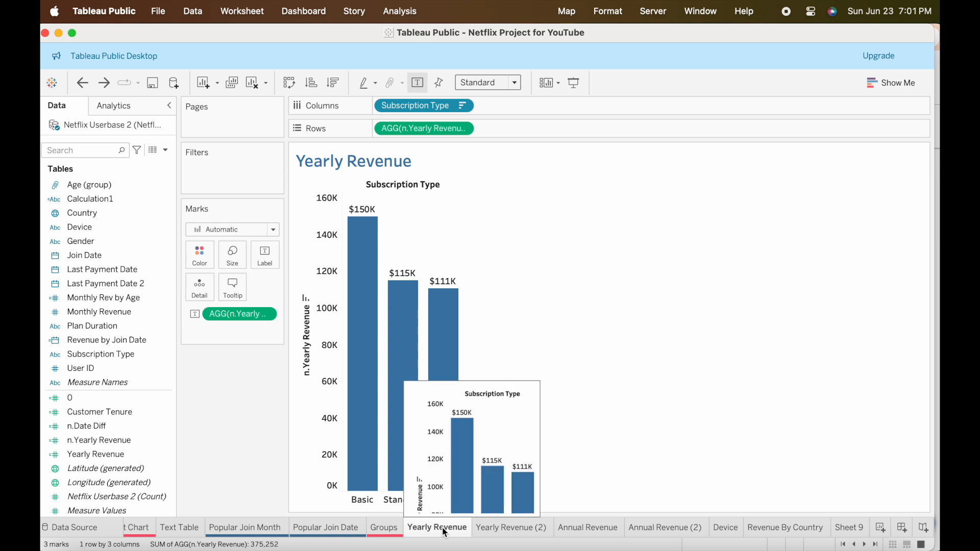
left_click(497, 533)
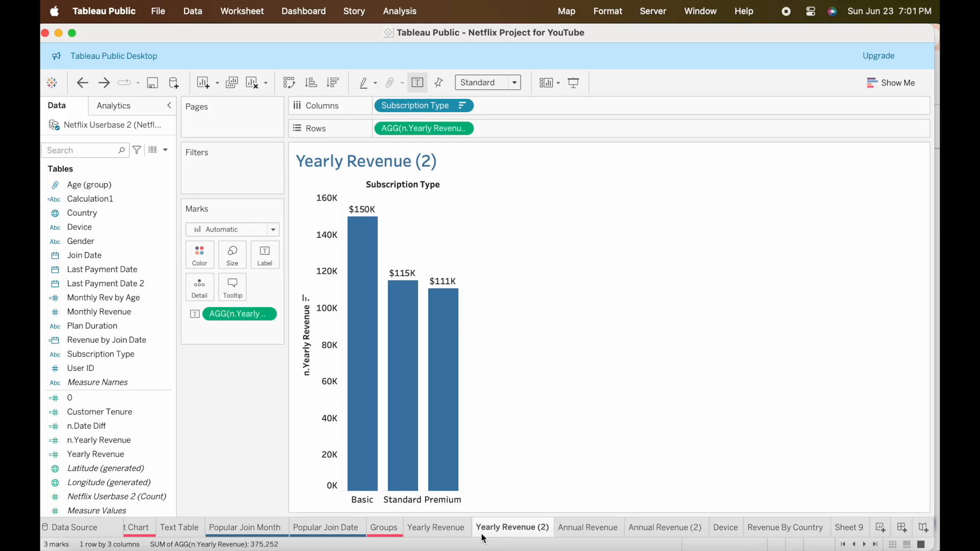
left_click(445, 529)
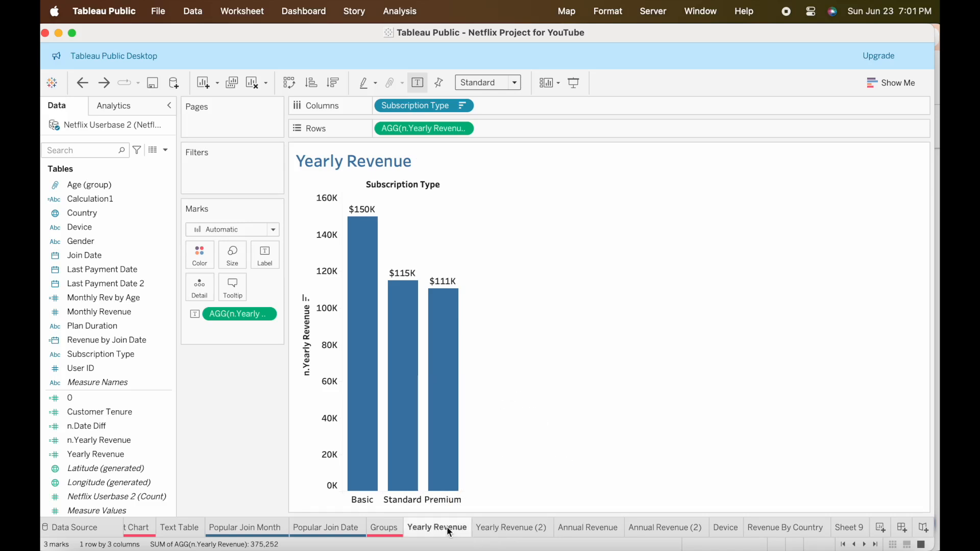
mouse_move(455, 469)
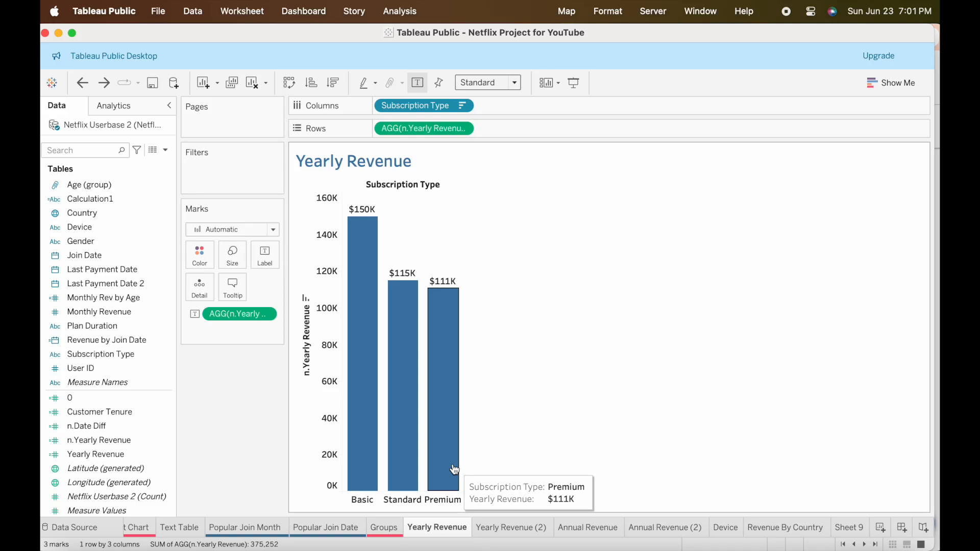
- Rename the duplicated sheet Yearly Revenue (2) as Yearly Revenue Target
left_click(499, 531)
double_click(529, 528)
left_click(541, 530)
left_click_drag(537, 530, 556, 533)
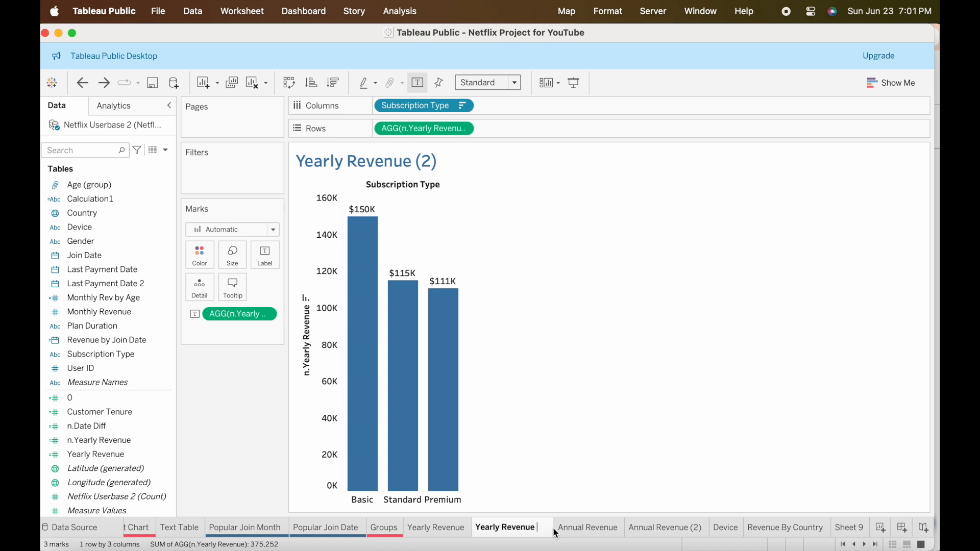
type("Target")
key("Return")
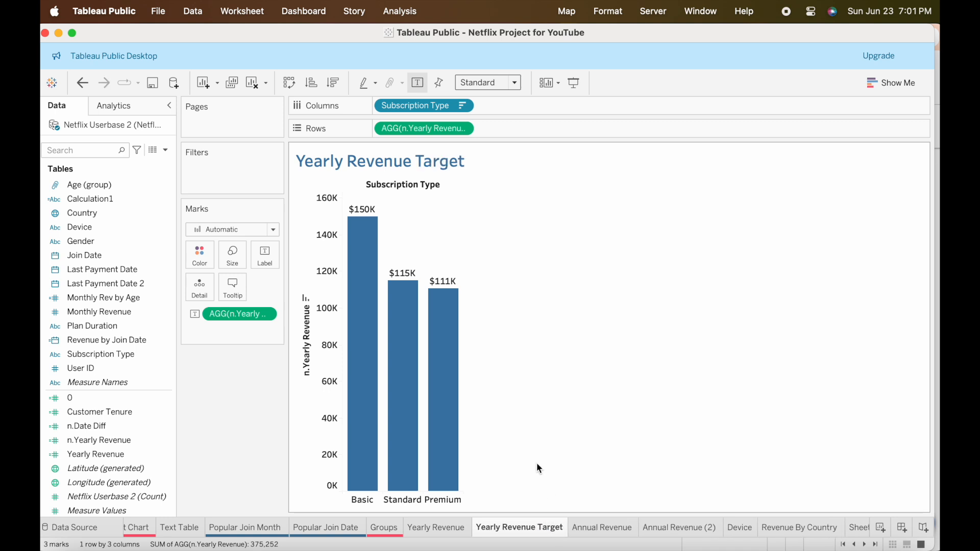
- Set the tab color of the original Yearly Revenue sheet to Green
left_click(435, 531)
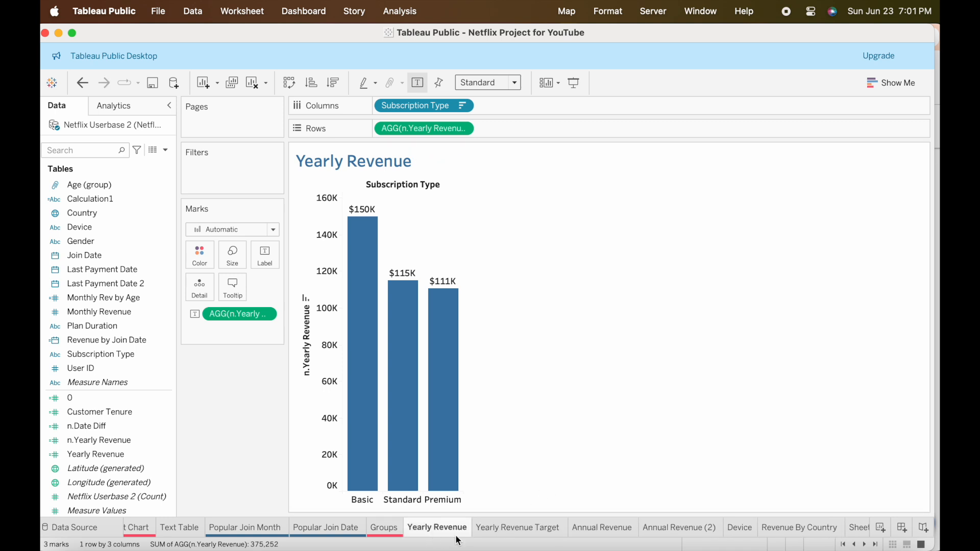
mouse_move(458, 540)
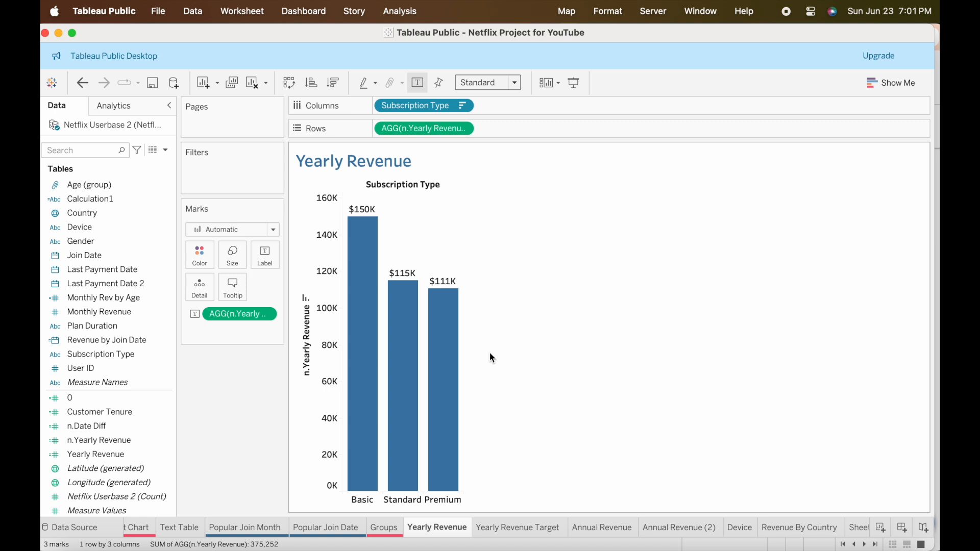
scroll(385, 524, "left", 3)
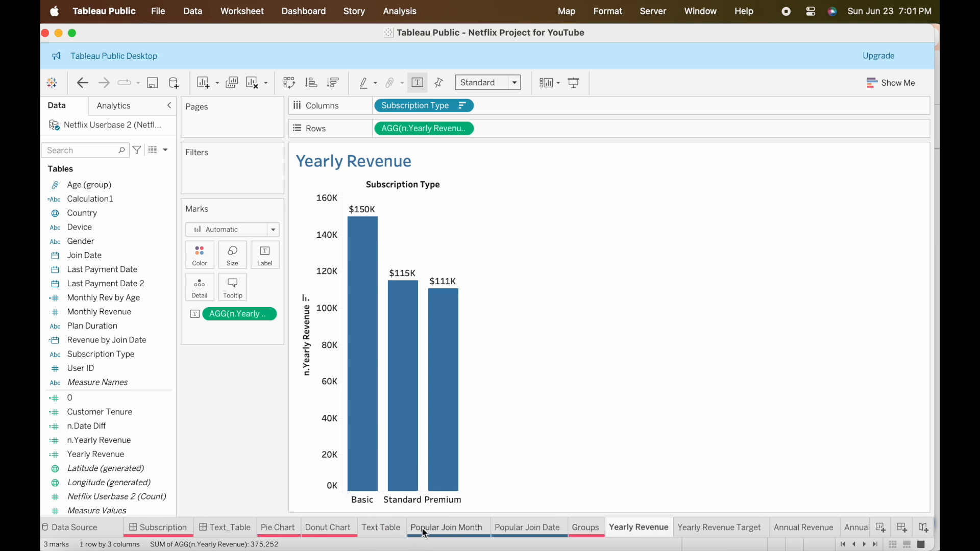
right_click(637, 532)
mouse_move(672, 519)
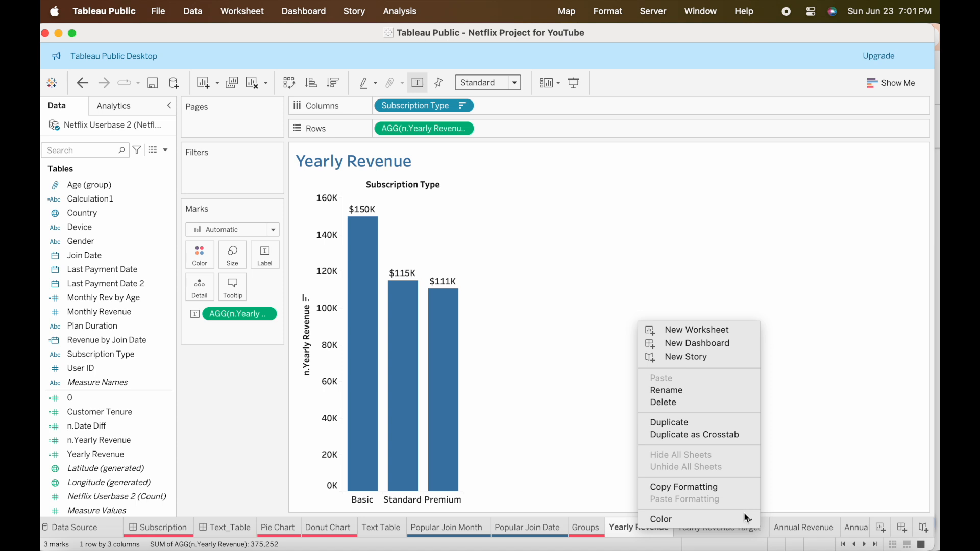
mouse_move(742, 521)
left_click(622, 535)
right_click(621, 535)
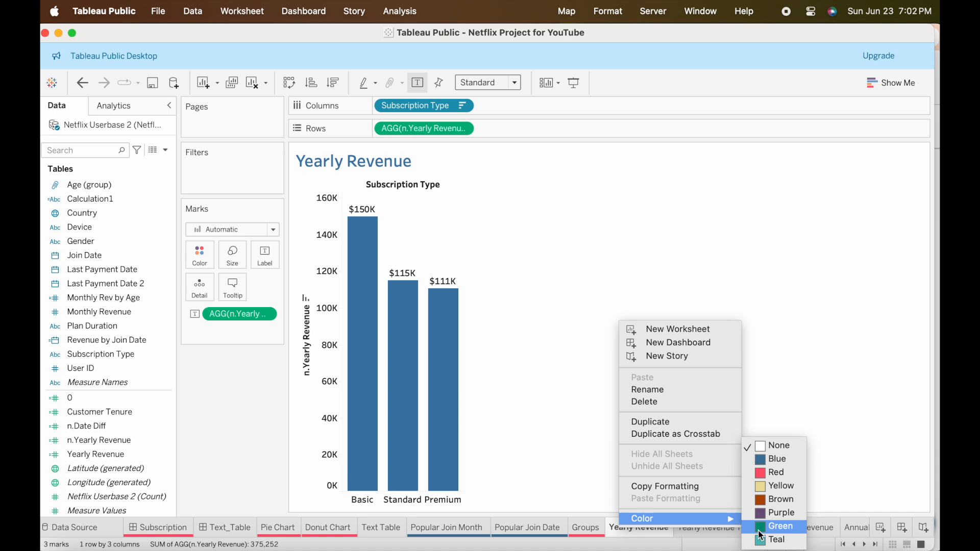
left_click(761, 536)
- Give the Yearly Revenue Target sheet the same Green tab color
left_click(699, 531)
right_click(700, 531)
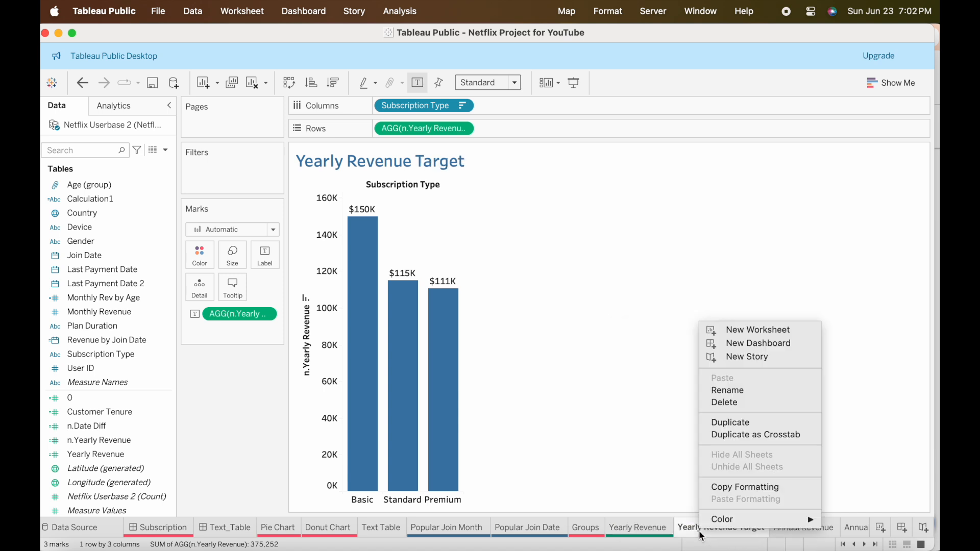
mouse_move(815, 520)
left_click(849, 527)
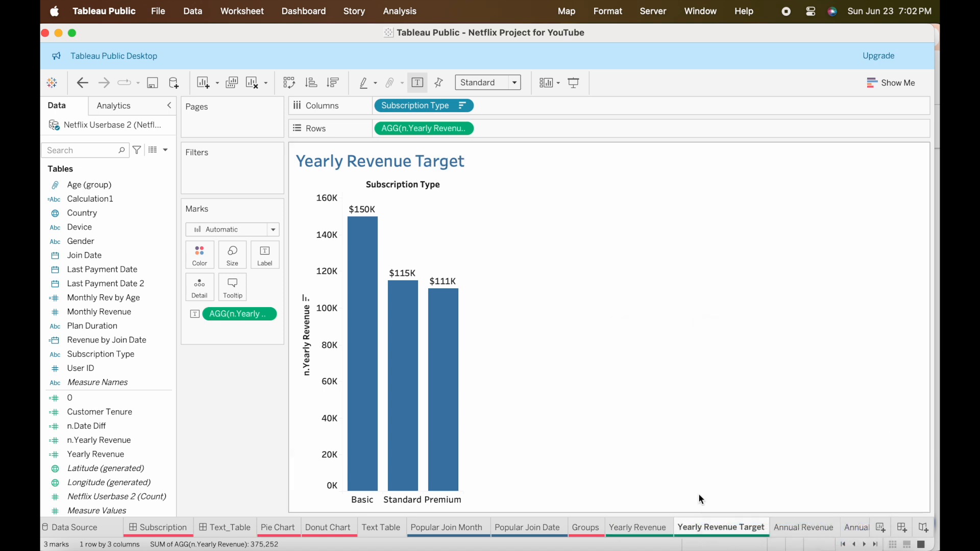
- Compare the charts on the Yearly Revenue and Yearly Revenue Target sheets
left_click(662, 529)
left_click(703, 528)
left_click(641, 530)
left_click(736, 534)
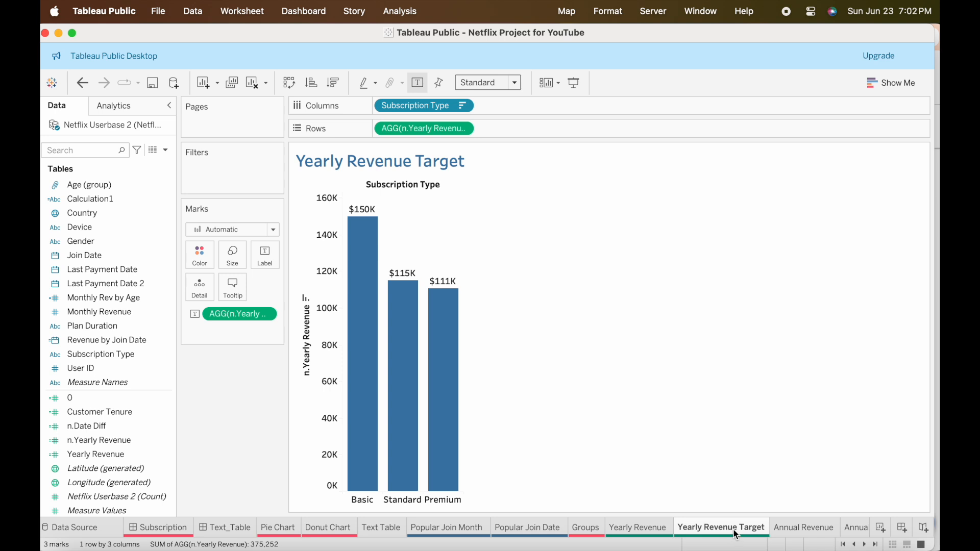
mouse_move(734, 537)
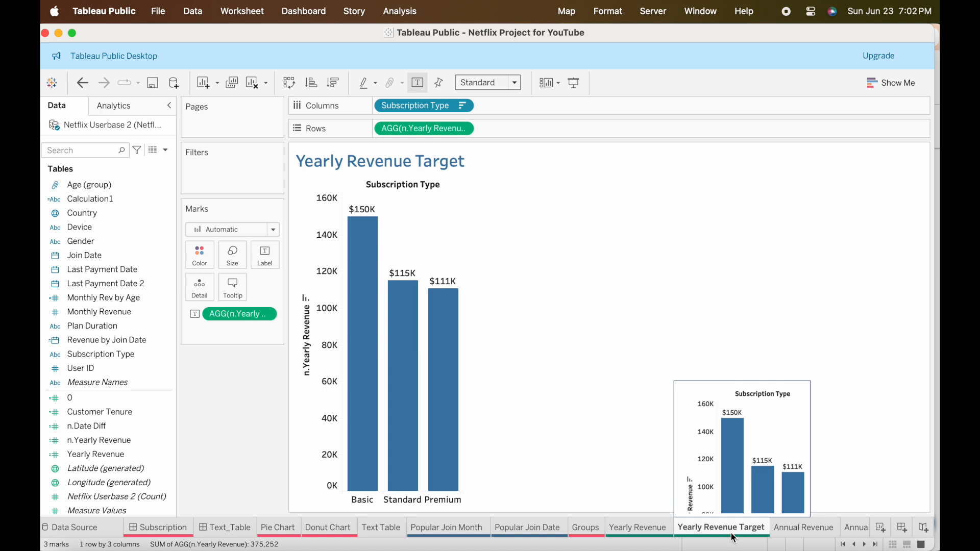
left_click(648, 527)
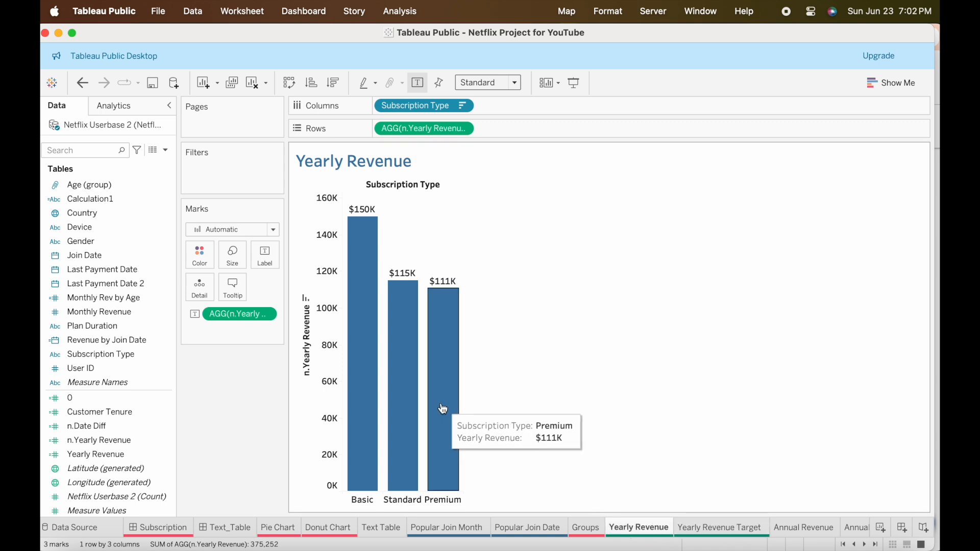
- Make the Yearly Revenue Target chart horizontal, with n.Yearly Revenue as columns and Subscription Type as rows
left_click(694, 528)
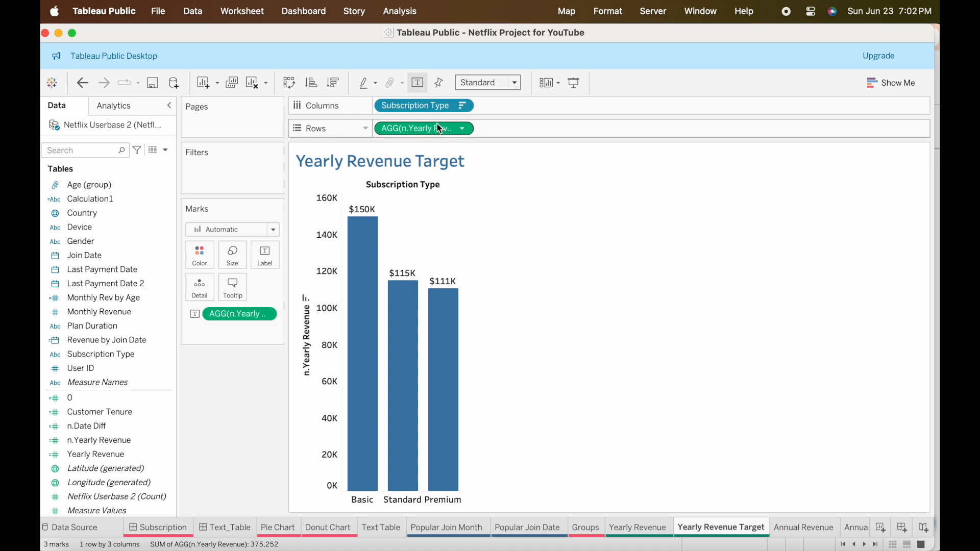
left_click_drag(432, 128, 542, 108)
left_click_drag(434, 106, 415, 132)
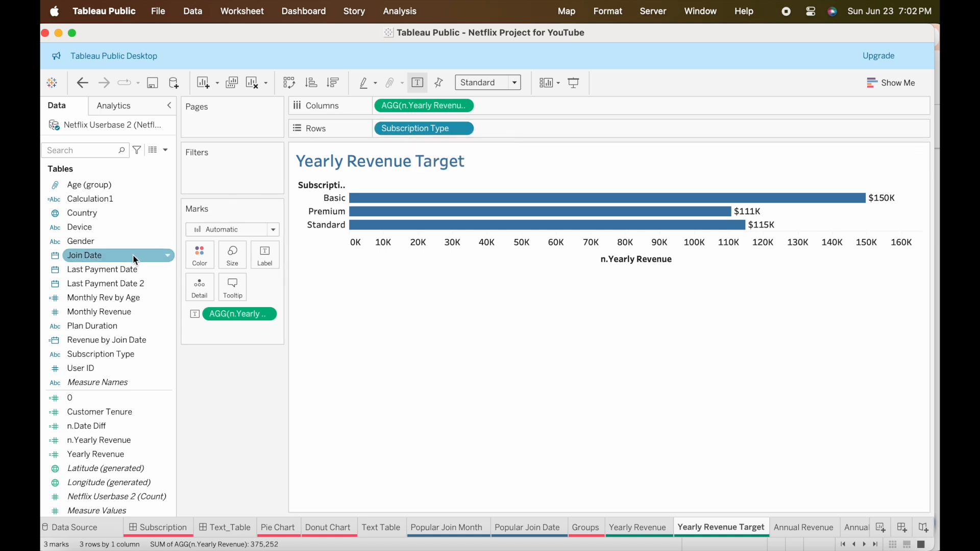
- Color the Yearly Revenue Target bars by Gender and add Gender to the rows after Subscription Type
left_click_drag(71, 243, 185, 255)
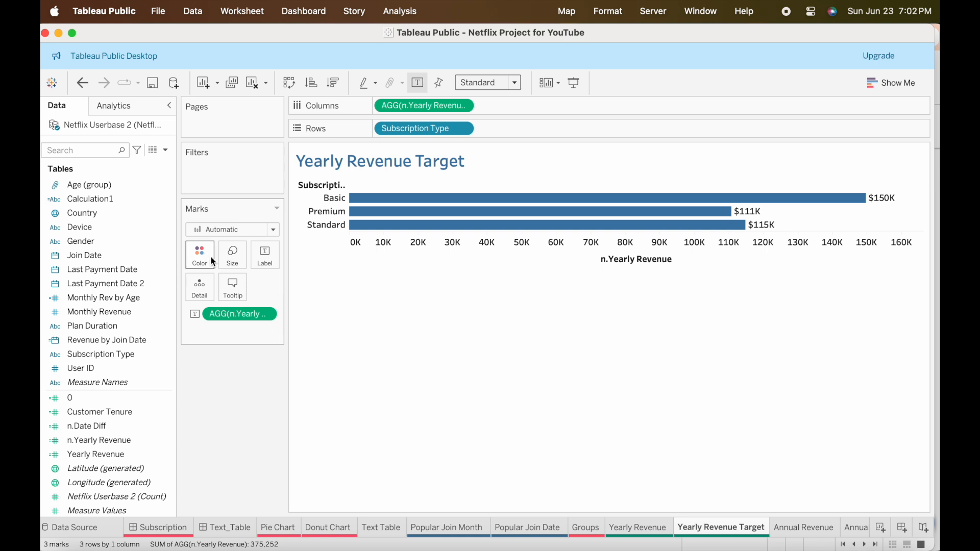
left_click(84, 243)
left_click_drag(84, 245, 209, 257)
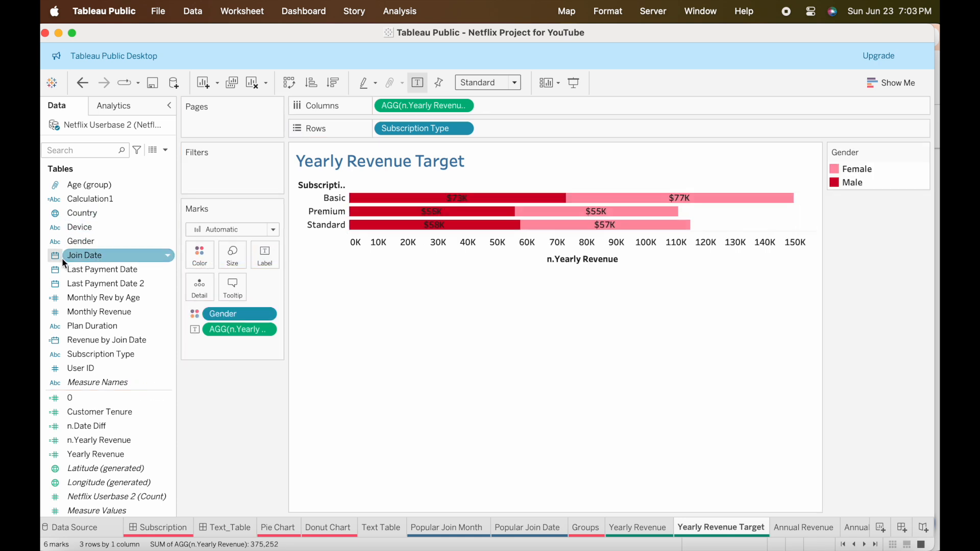
left_click_drag(79, 244, 492, 128)
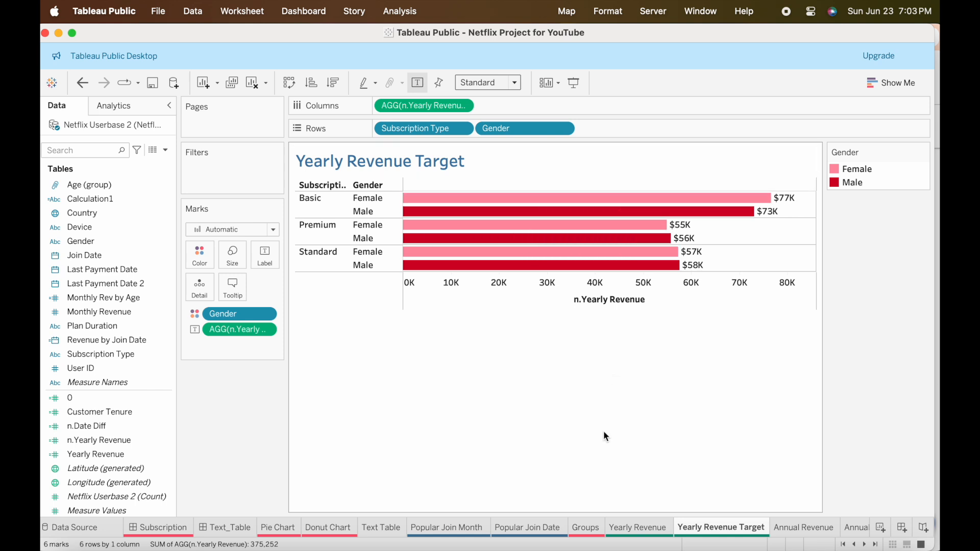
- Insert the Yearly Revenue Target sheet above the existing lines in the Yearly Revenue chart's tooltip and preview it on the Premium bar
left_click(637, 531)
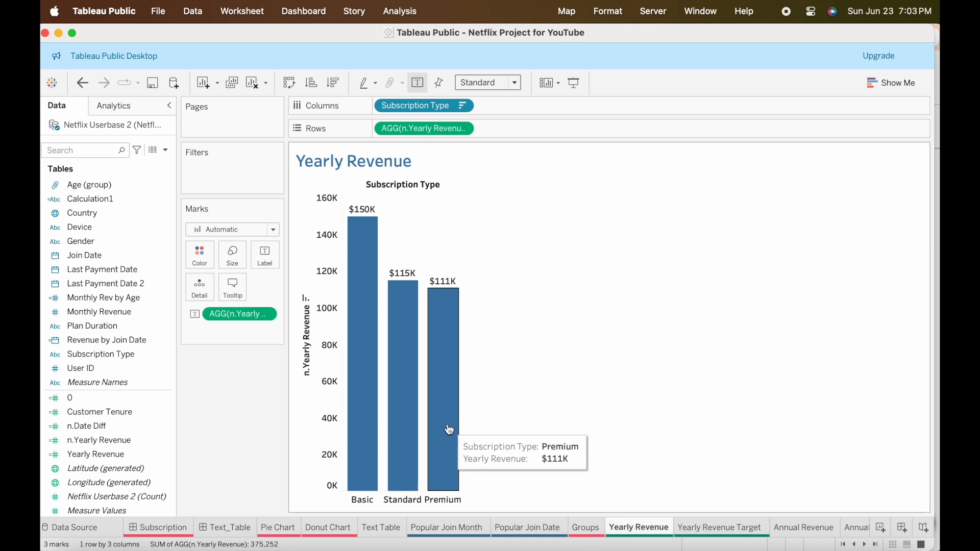
left_click(233, 288)
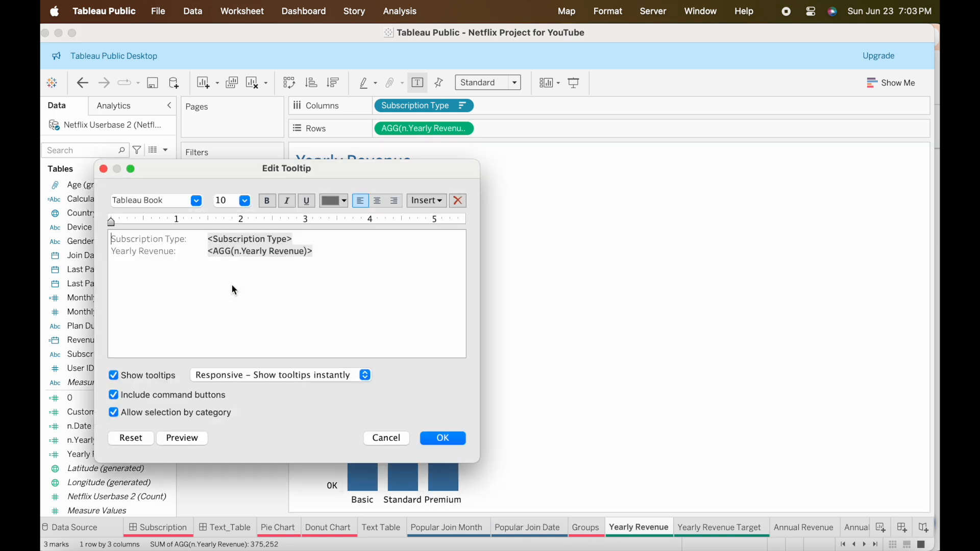
left_click_drag(406, 168, 453, 168)
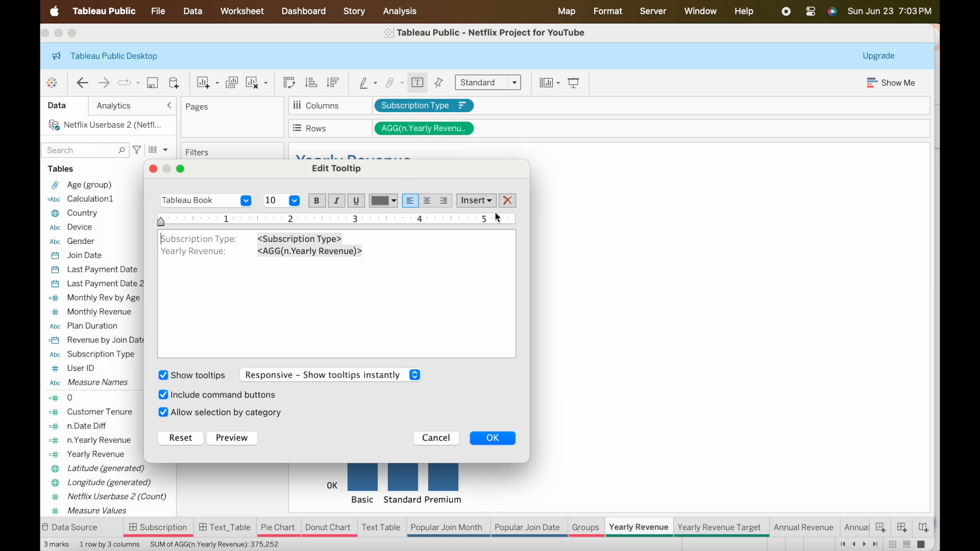
left_click(488, 199)
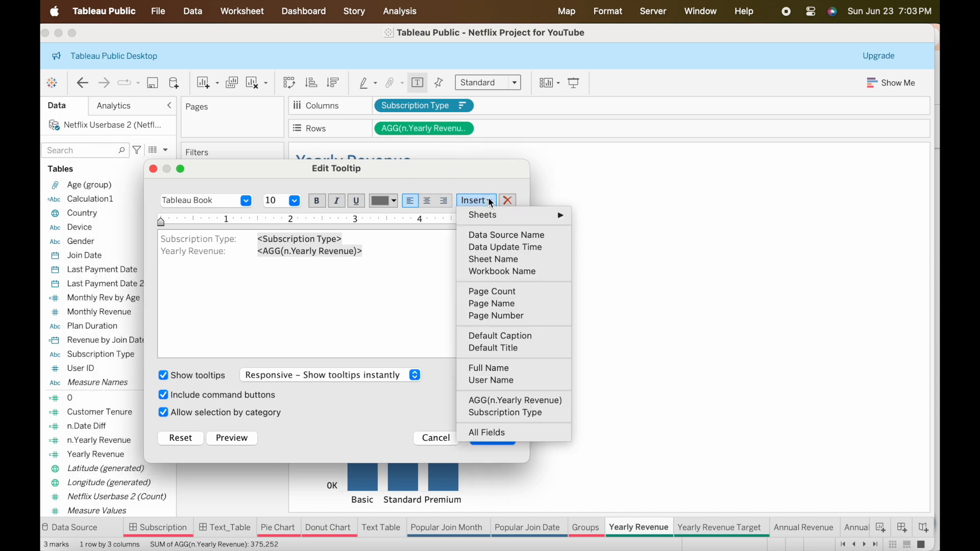
mouse_move(496, 216)
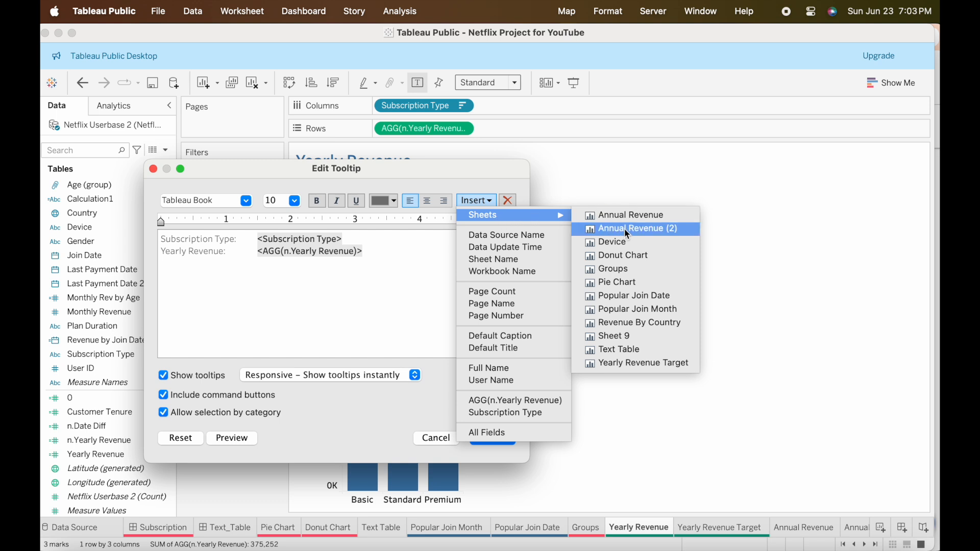
left_click(628, 363)
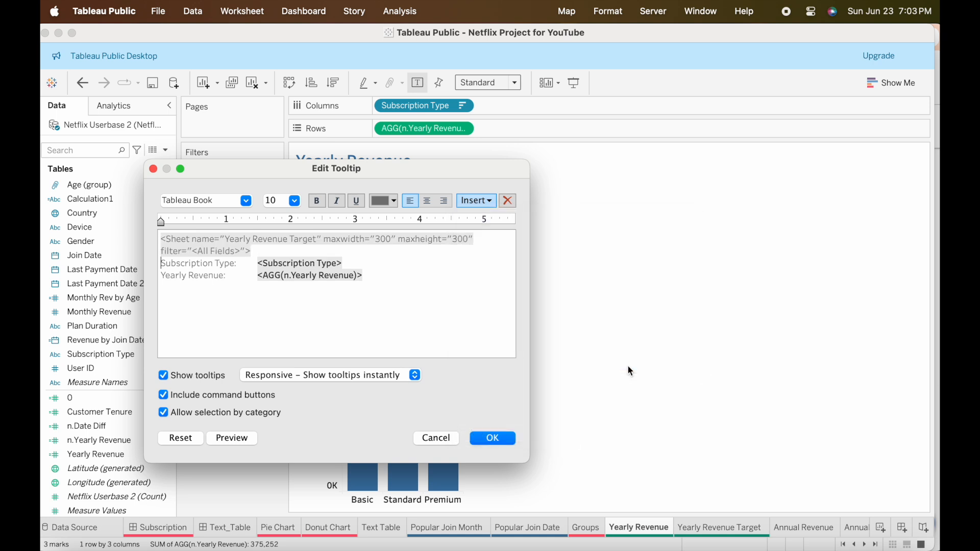
left_click(491, 441)
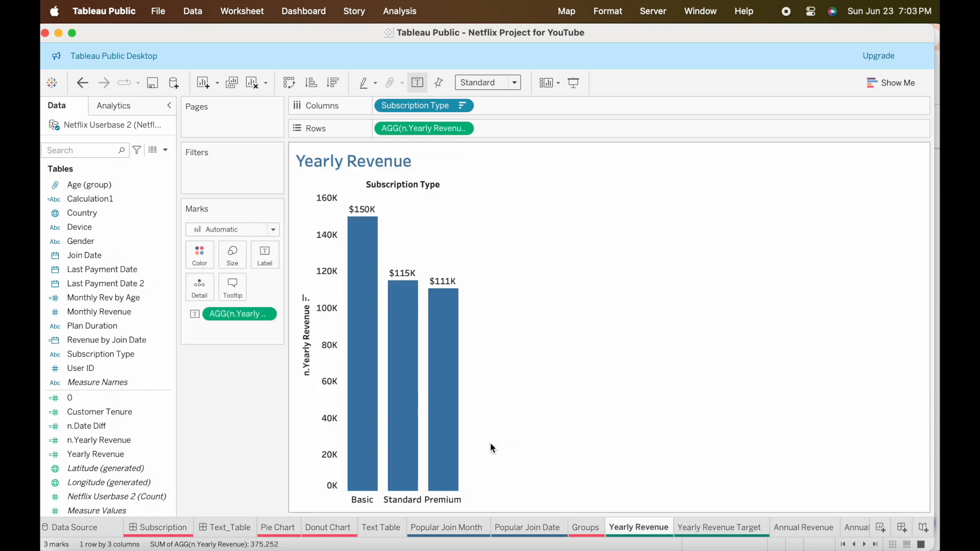
mouse_move(445, 427)
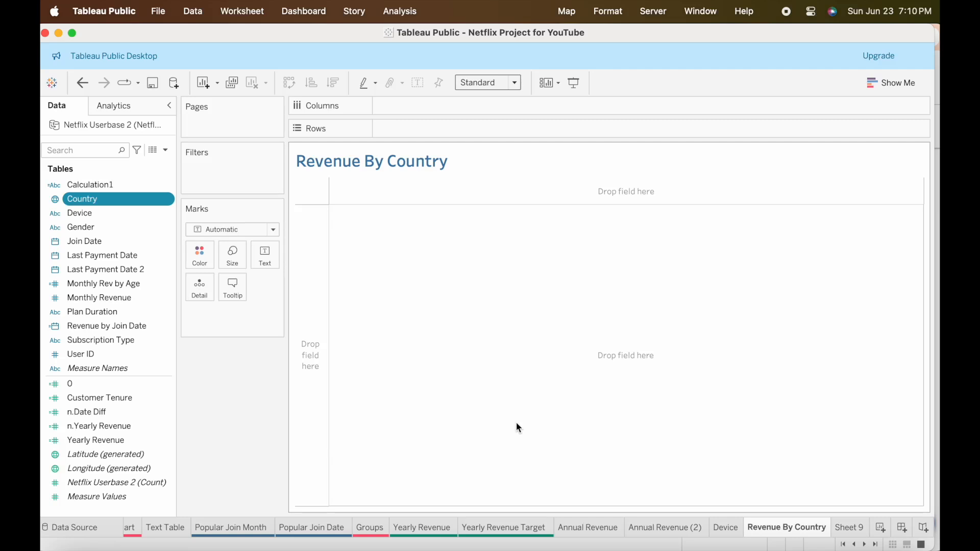
- Build the Revenue By Country map with Country as detail and n.Yearly Revenue as color, and inspect the United States and Spain
left_click(55, 200)
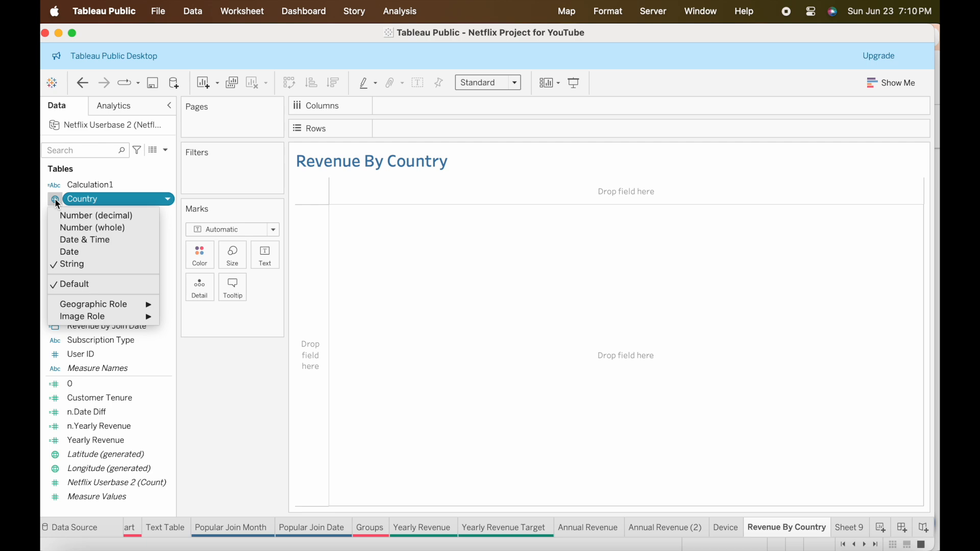
left_click(113, 467)
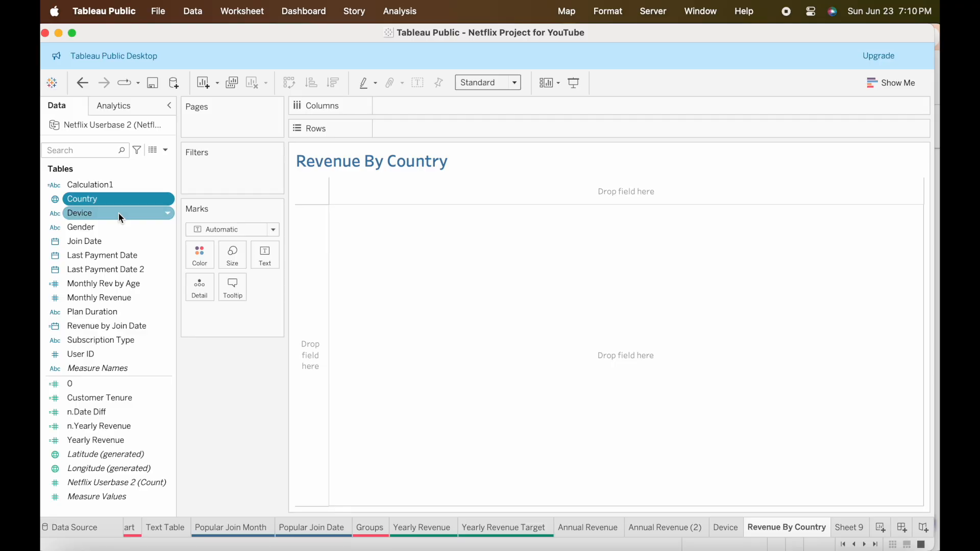
left_click_drag(86, 200, 204, 290)
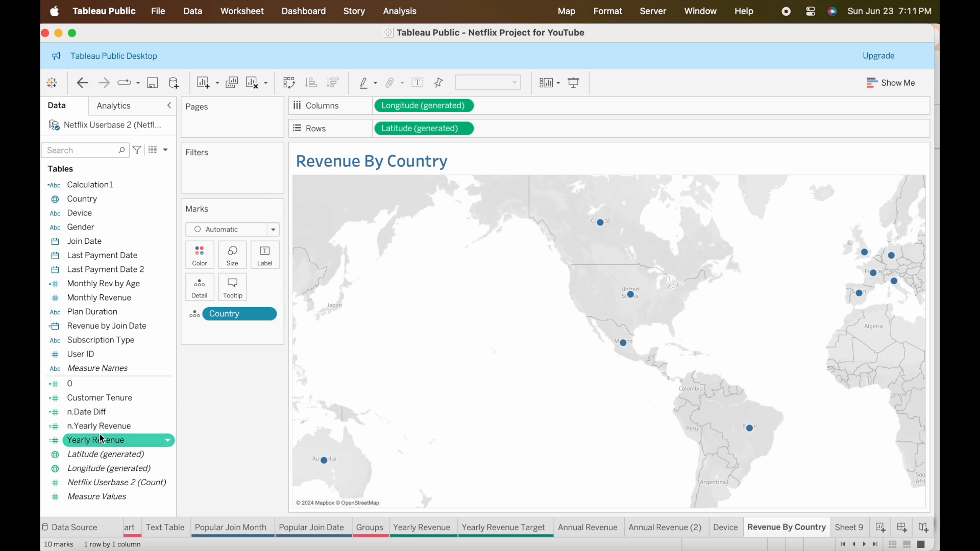
left_click_drag(99, 426, 195, 262)
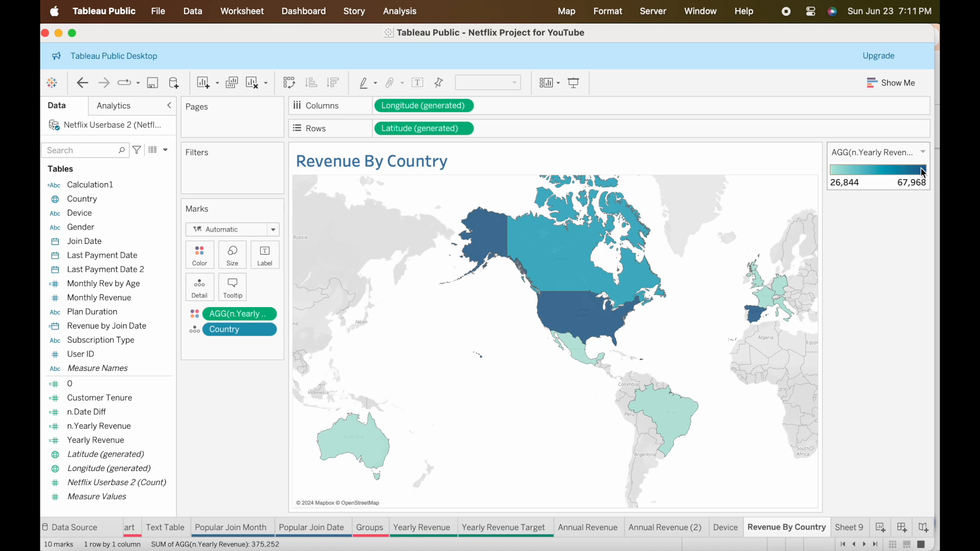
mouse_move(582, 320)
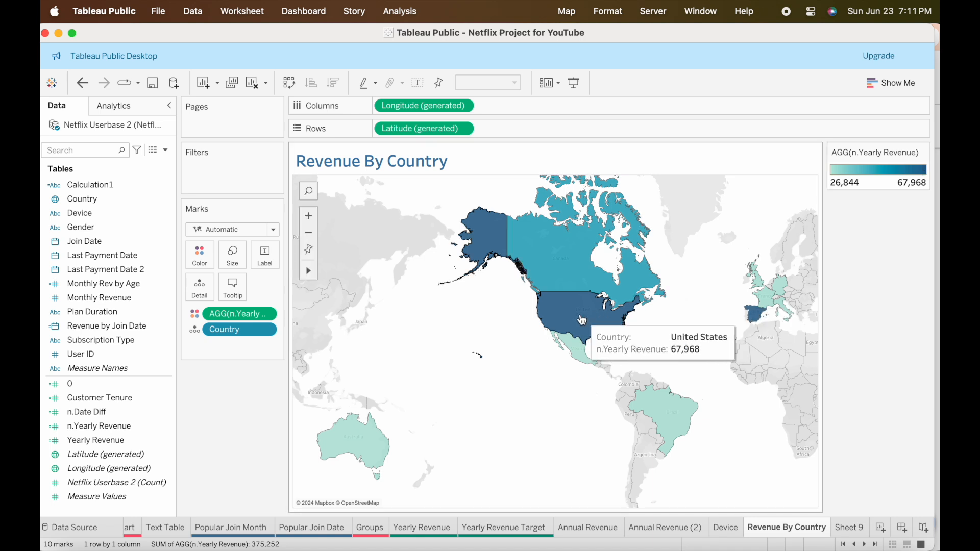
mouse_move(759, 320)
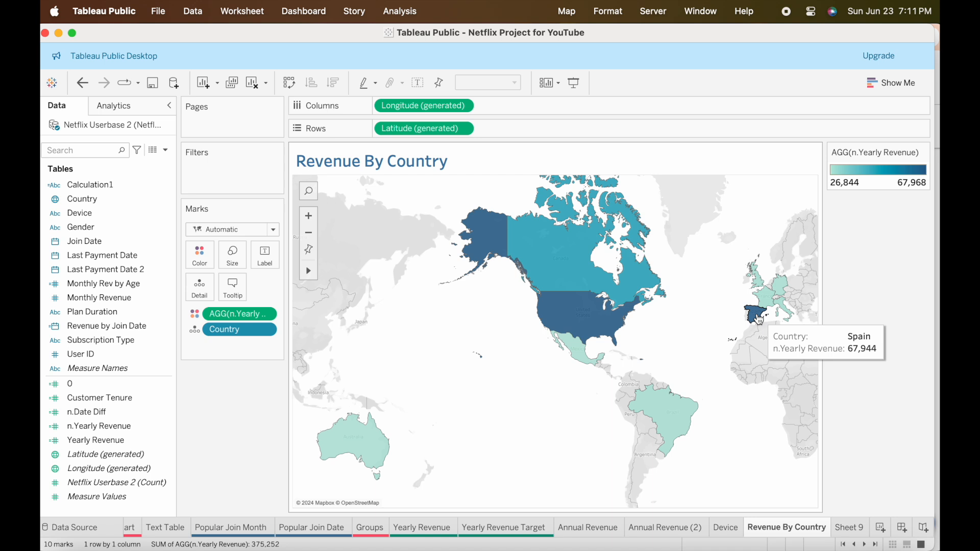
- Review the data type and geographic role options of the Country field
left_click(54, 200)
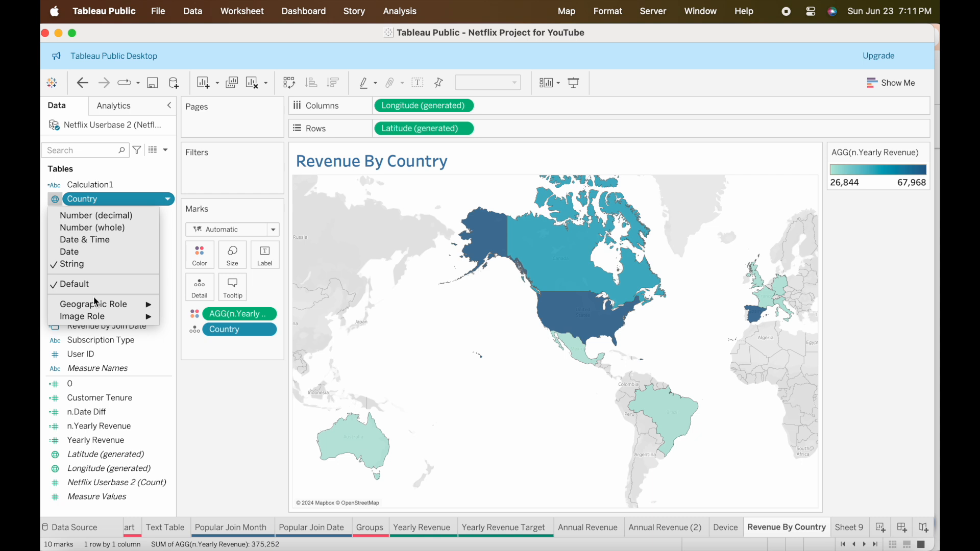
mouse_move(112, 308)
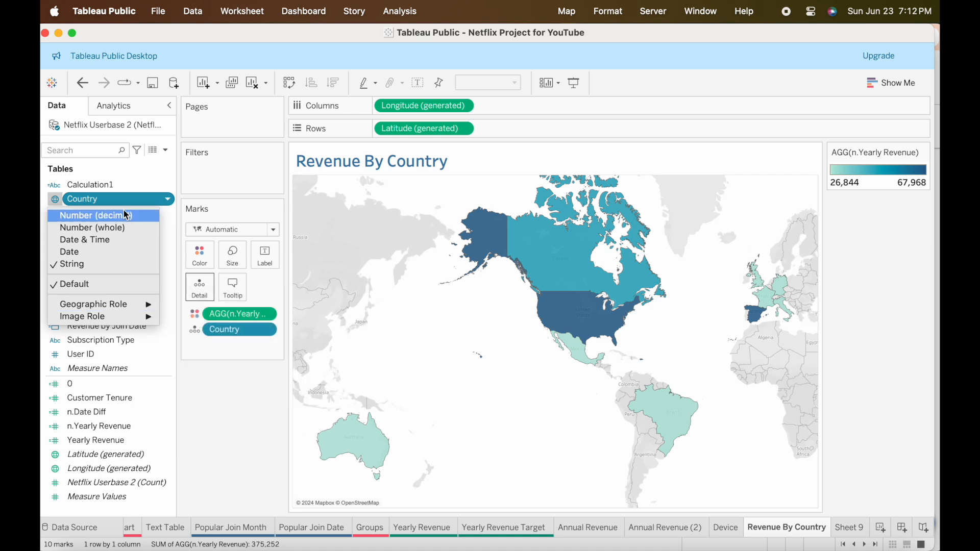
left_click(523, 459)
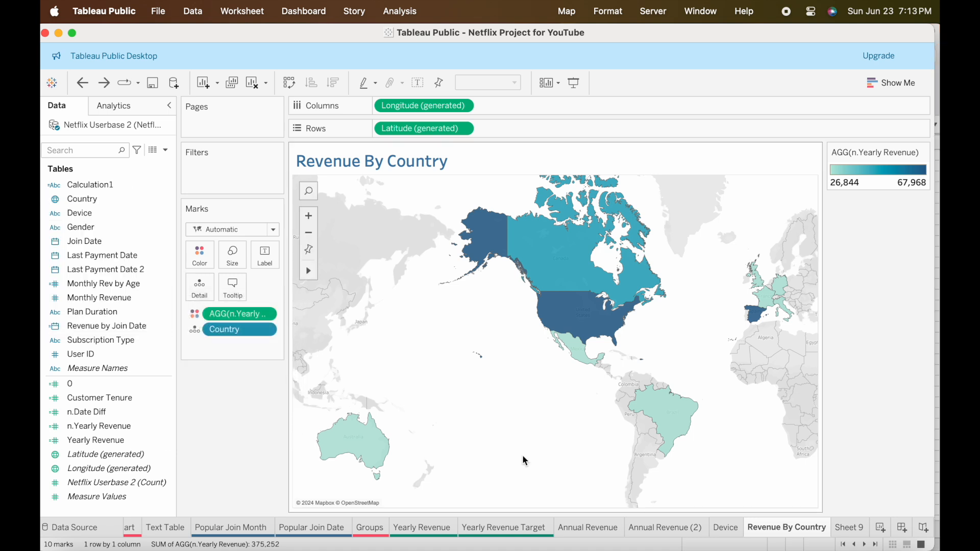